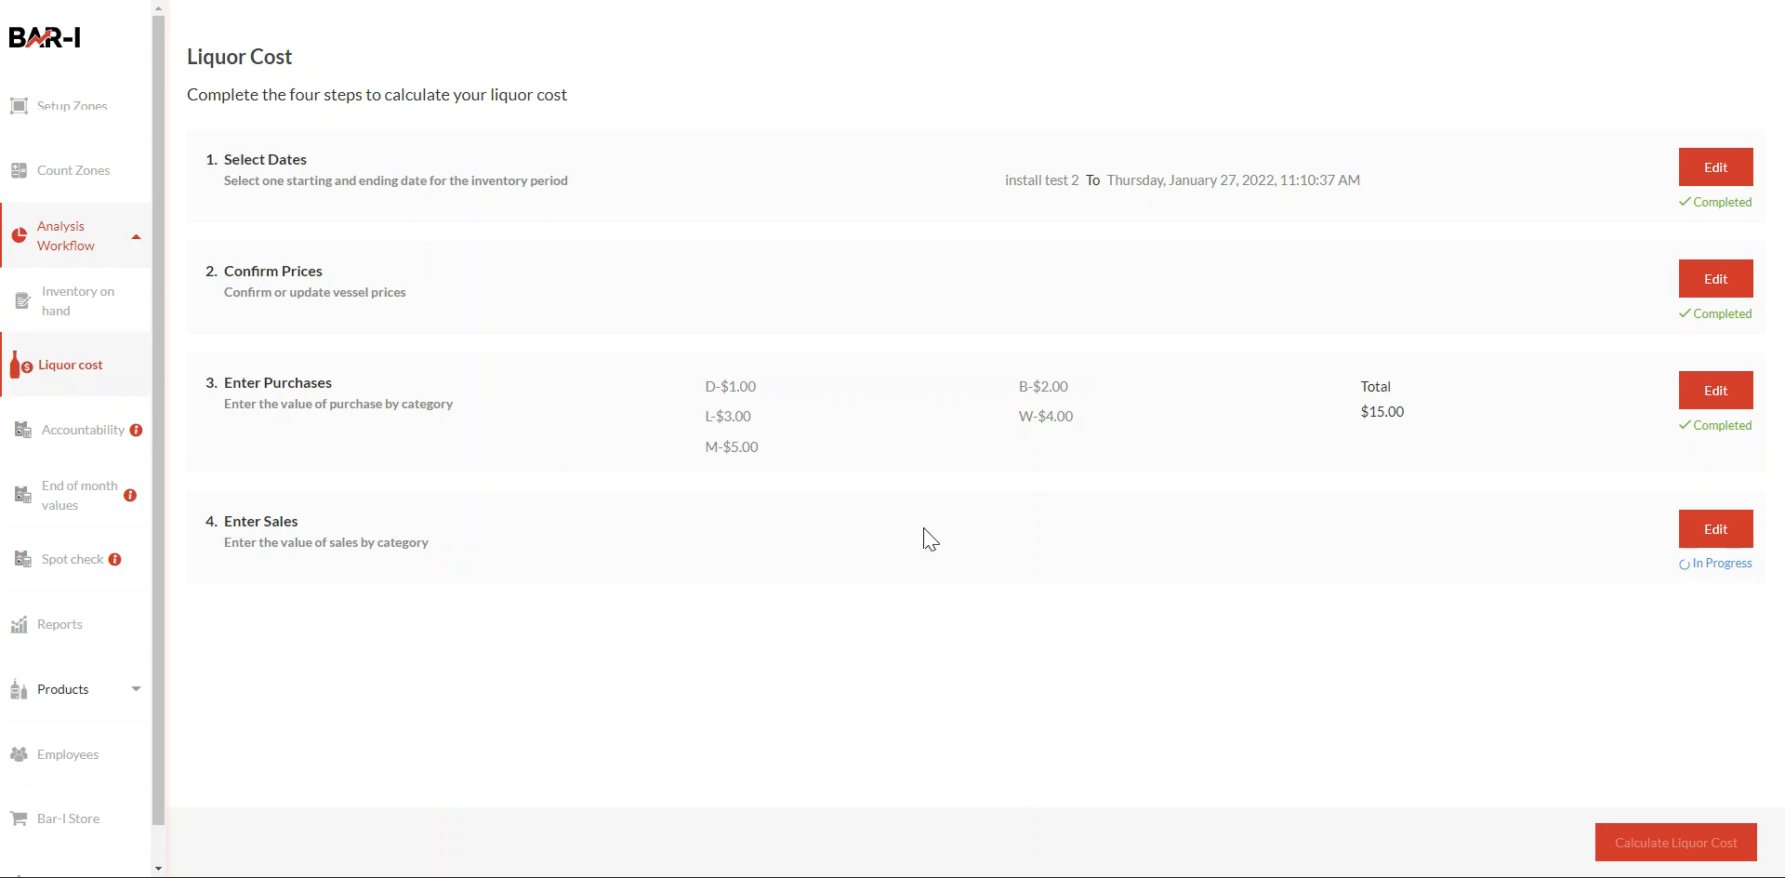
# Open the Enter Sales stage of the liquor cost calculation for editing.
pyautogui.click(1707, 537)
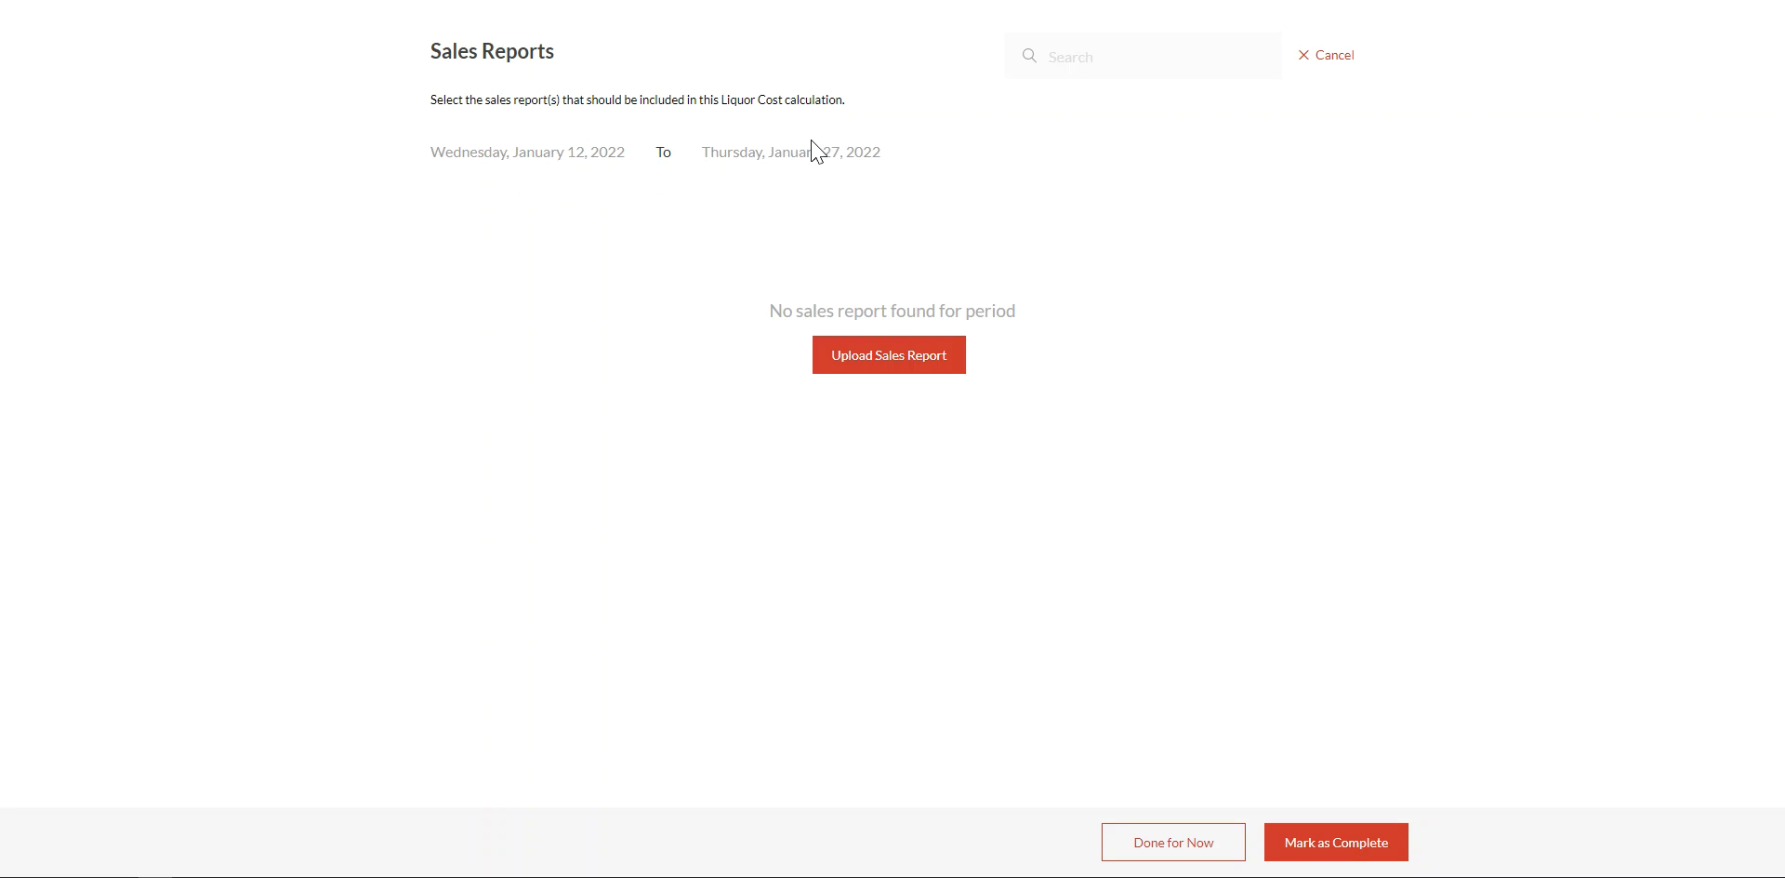
pyautogui.click(895, 362)
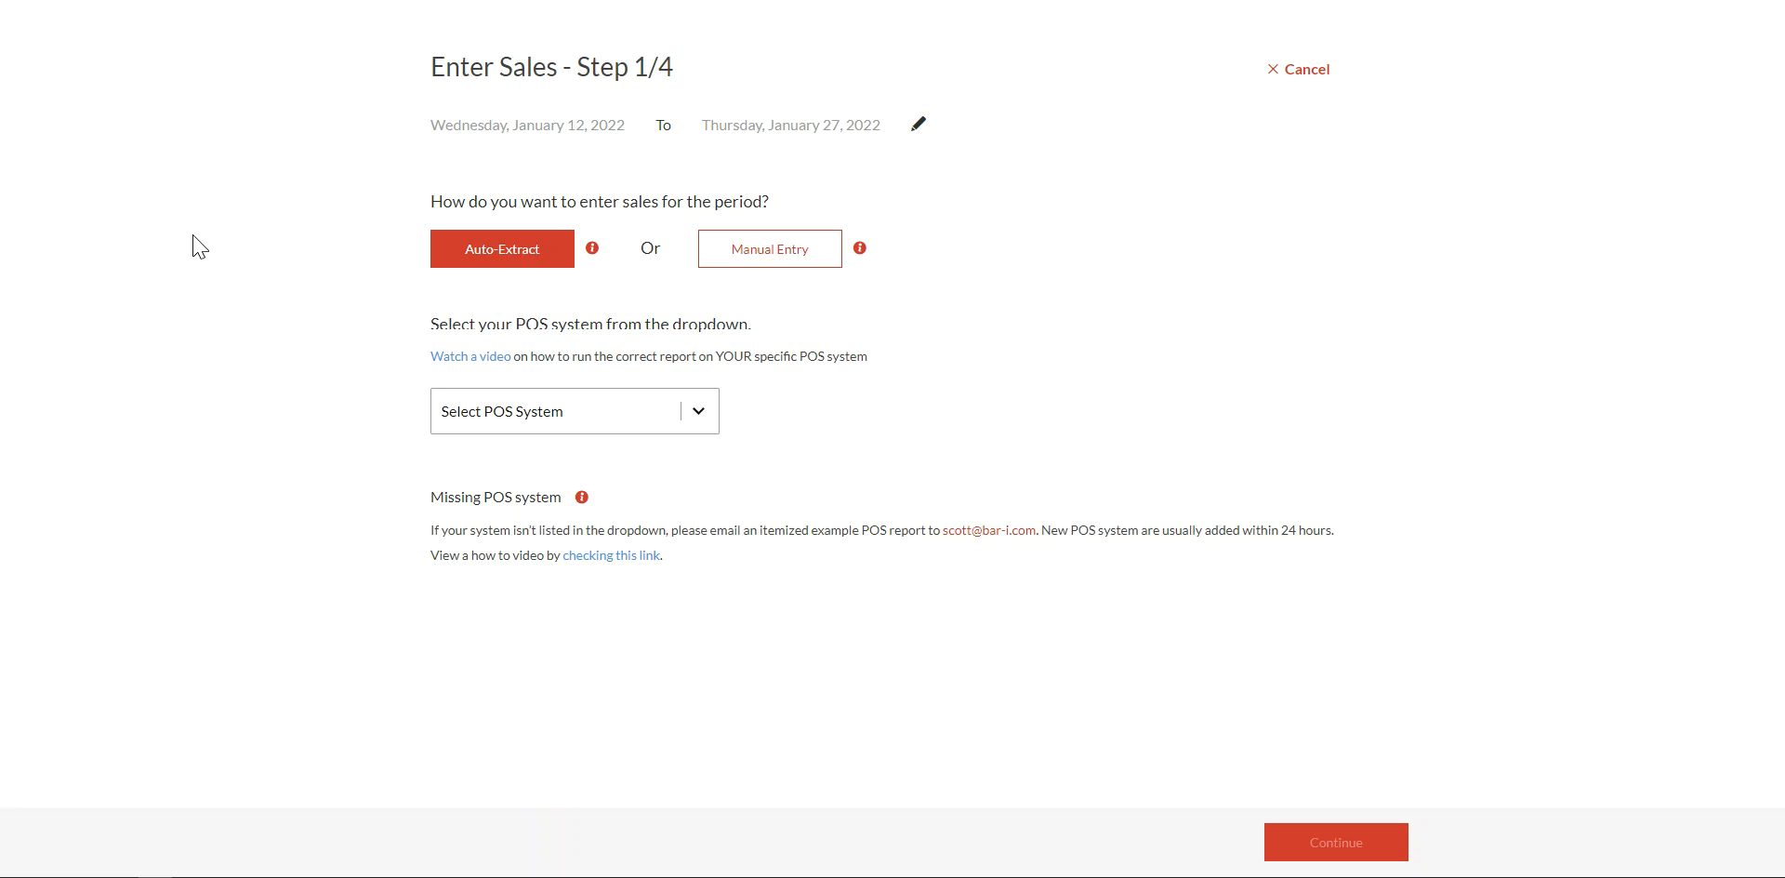
pyautogui.click(773, 256)
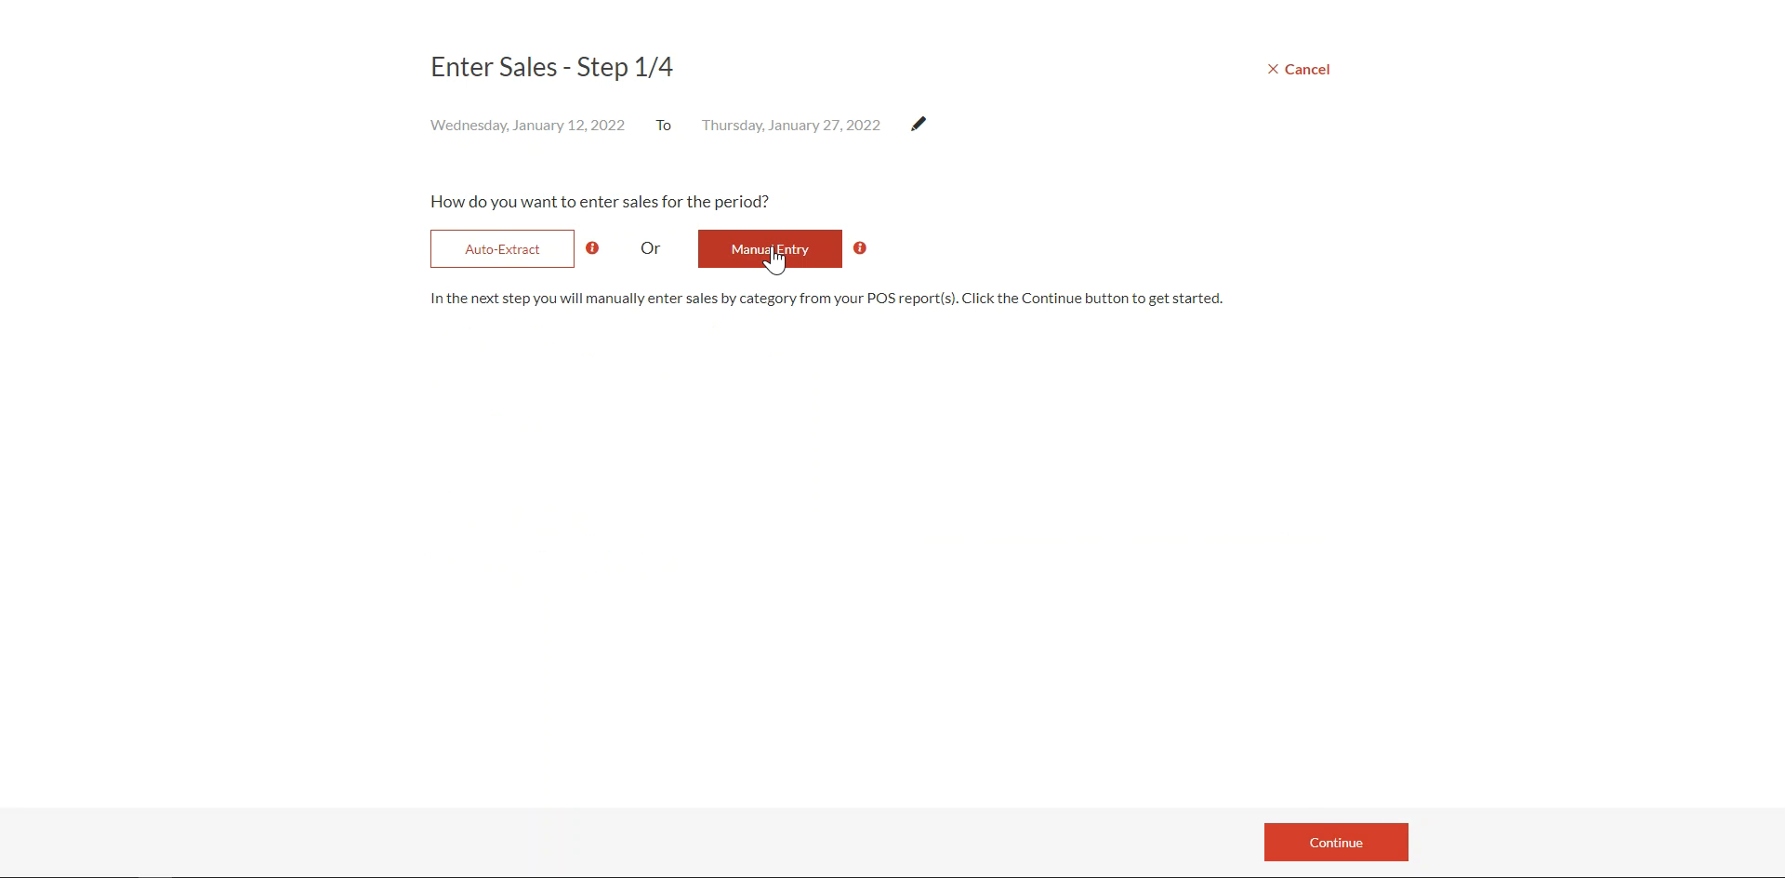
pyautogui.click(1335, 844)
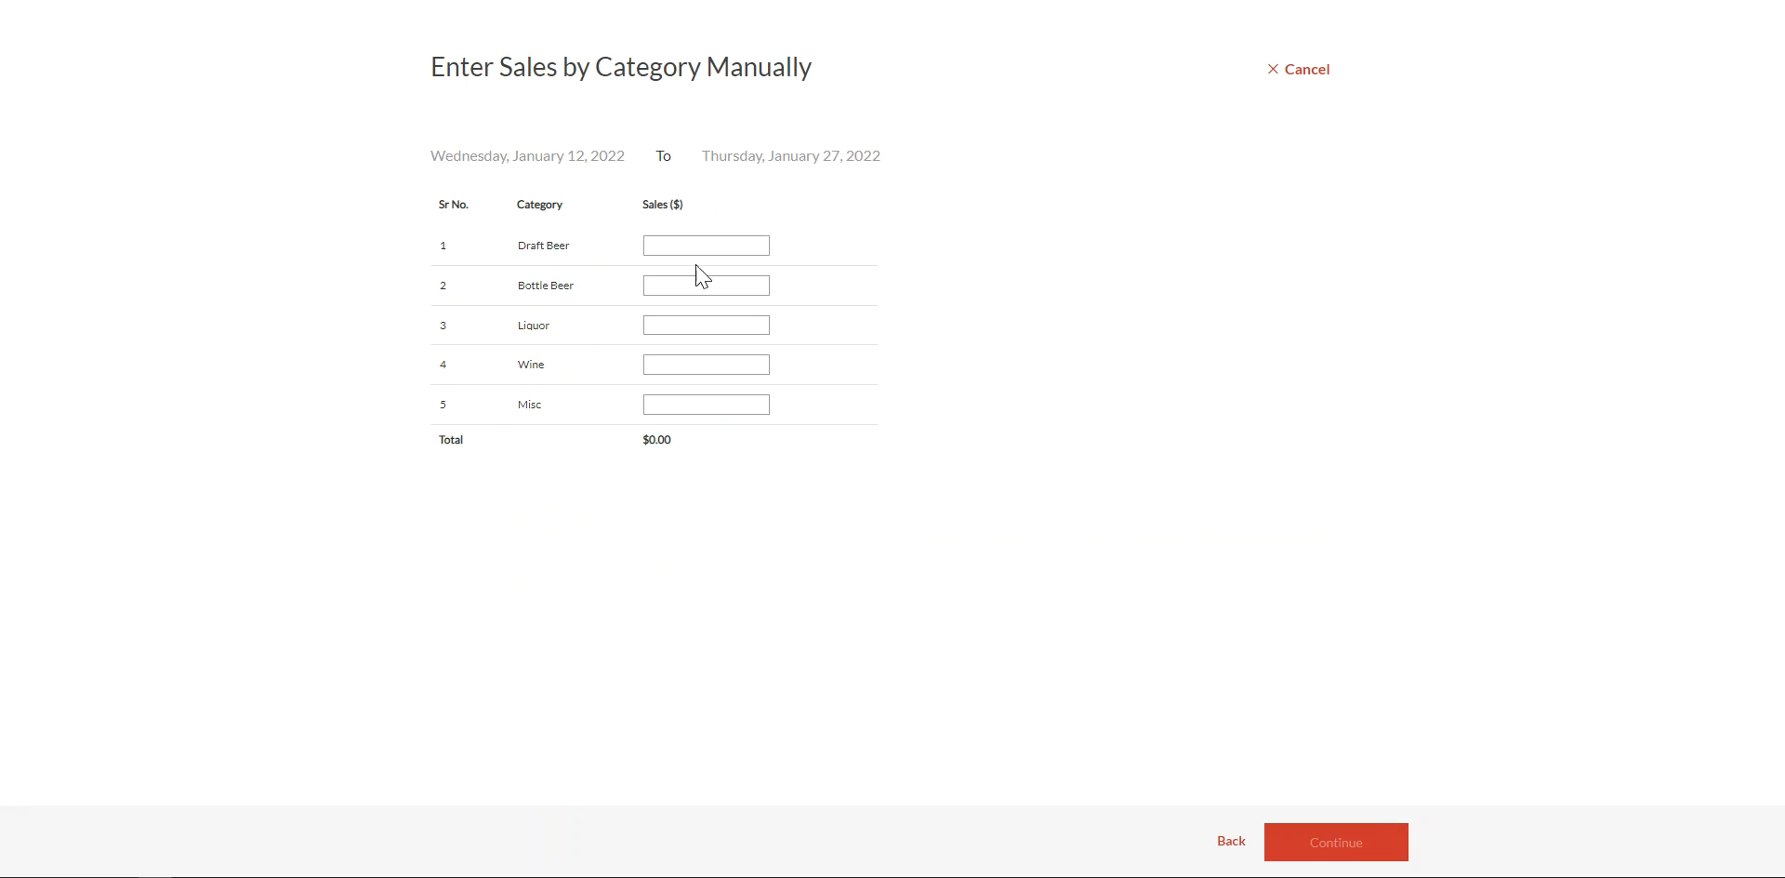
pyautogui.click(1294, 73)
# Begin a sales report upload with auto-extraction and choose FOCUS _ _ 3 4 5 as the POS system.
pyautogui.click(858, 357)
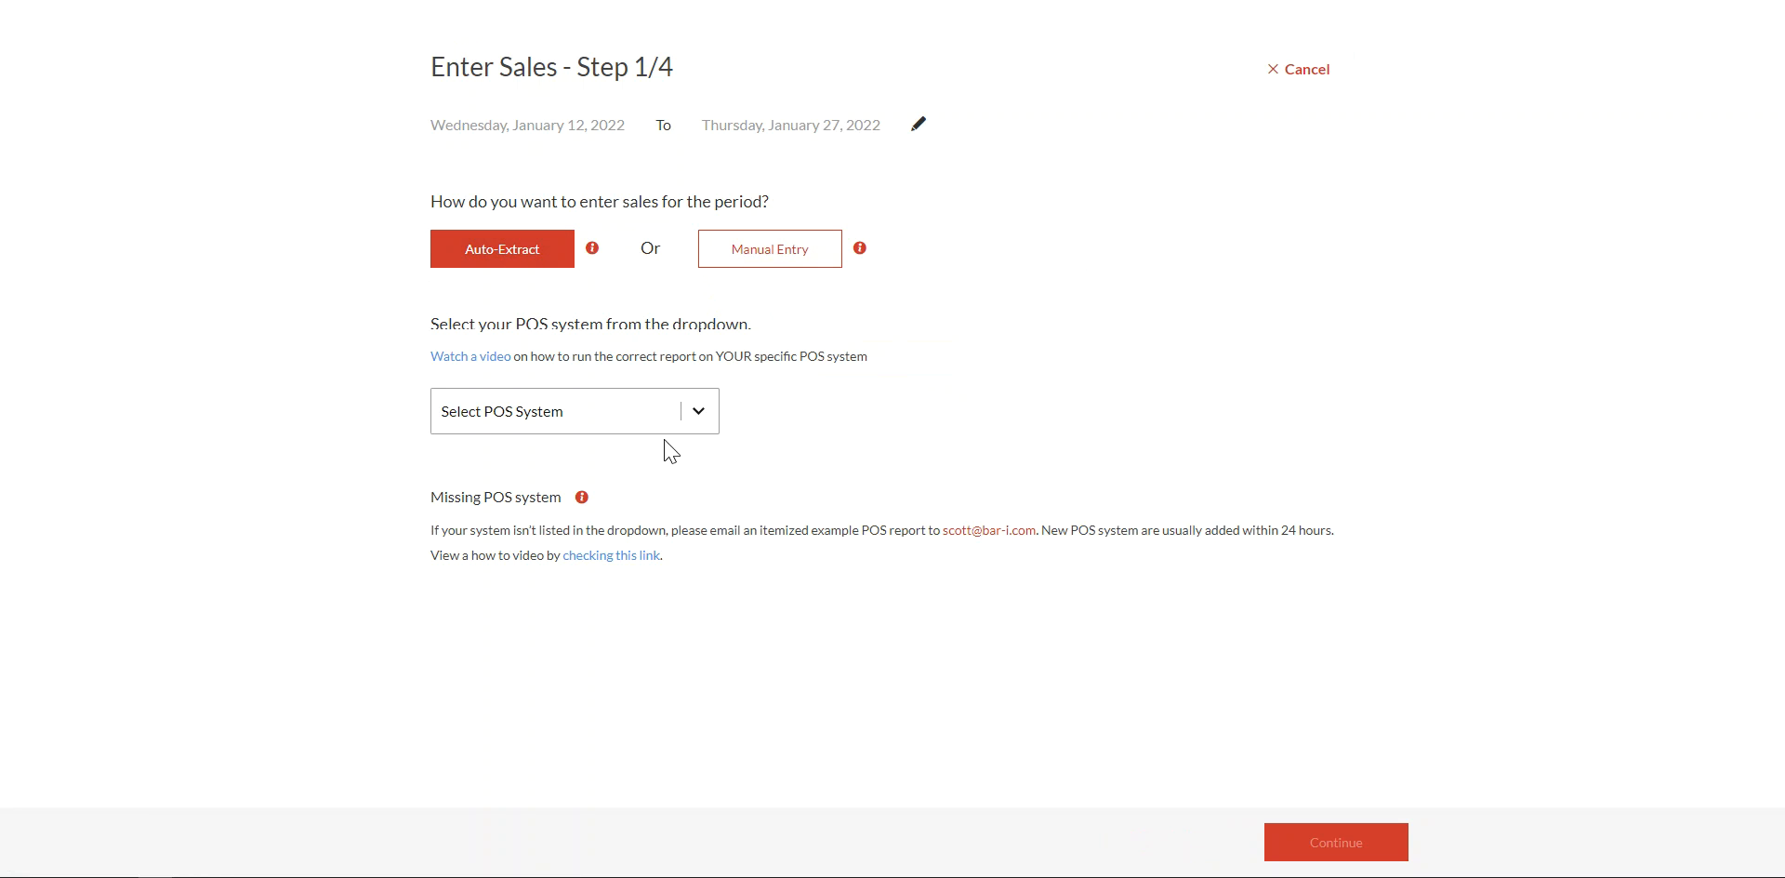
pyautogui.click(699, 414)
pyautogui.scroll(-5, 587, 569)
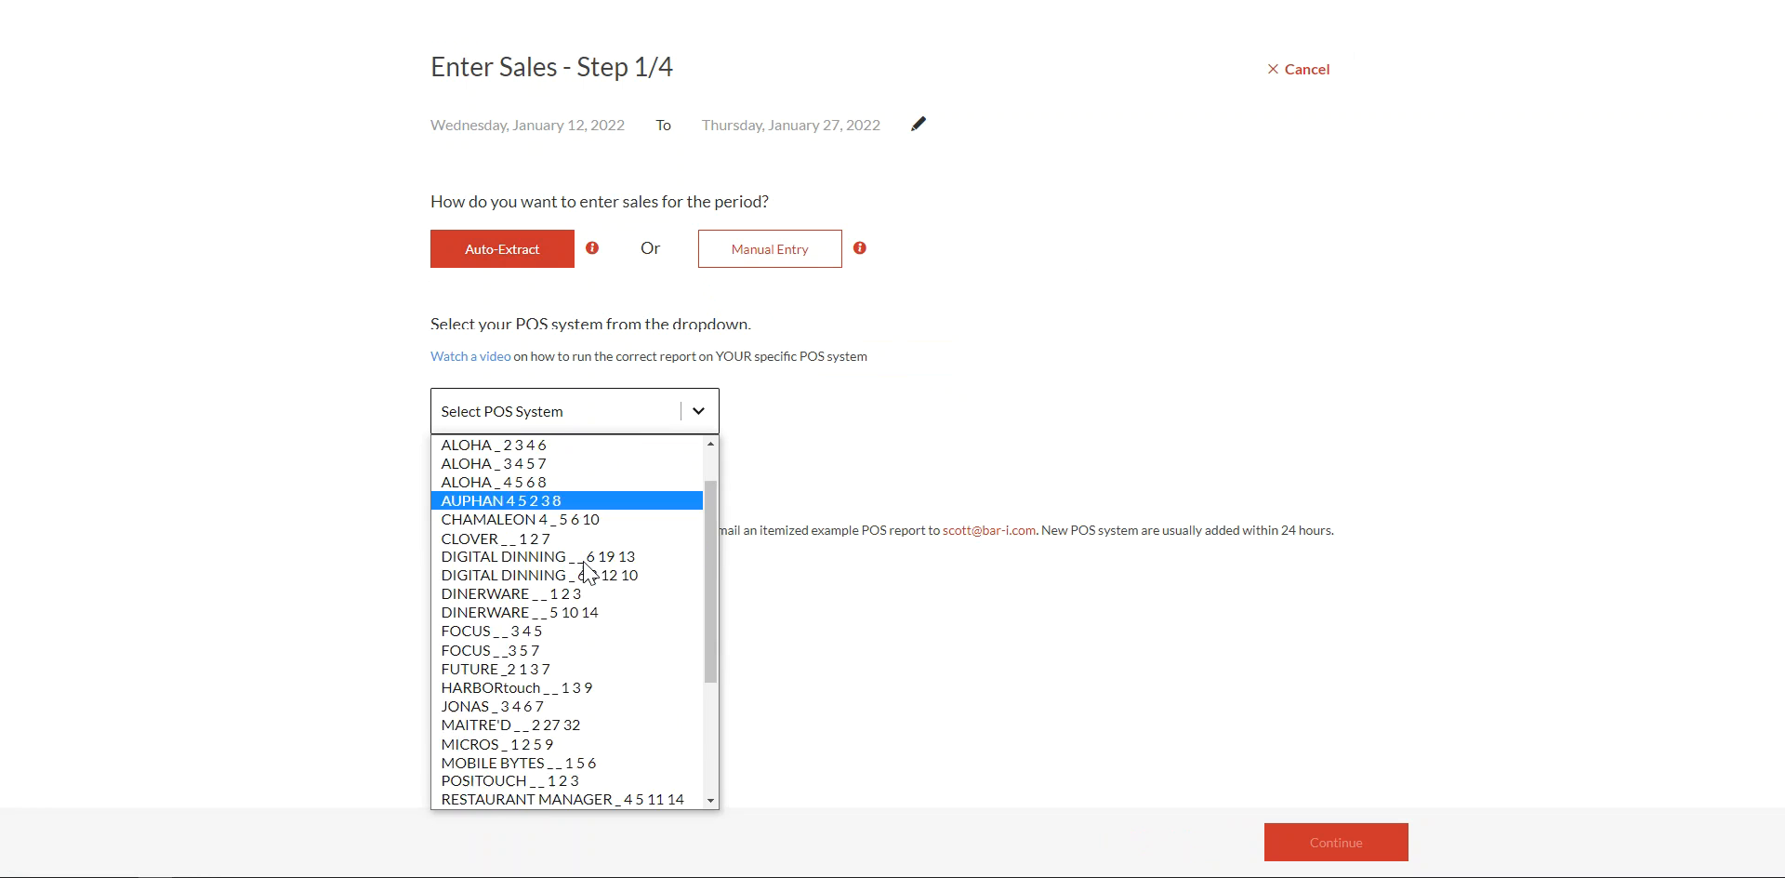
pyautogui.scroll(5, 577, 548)
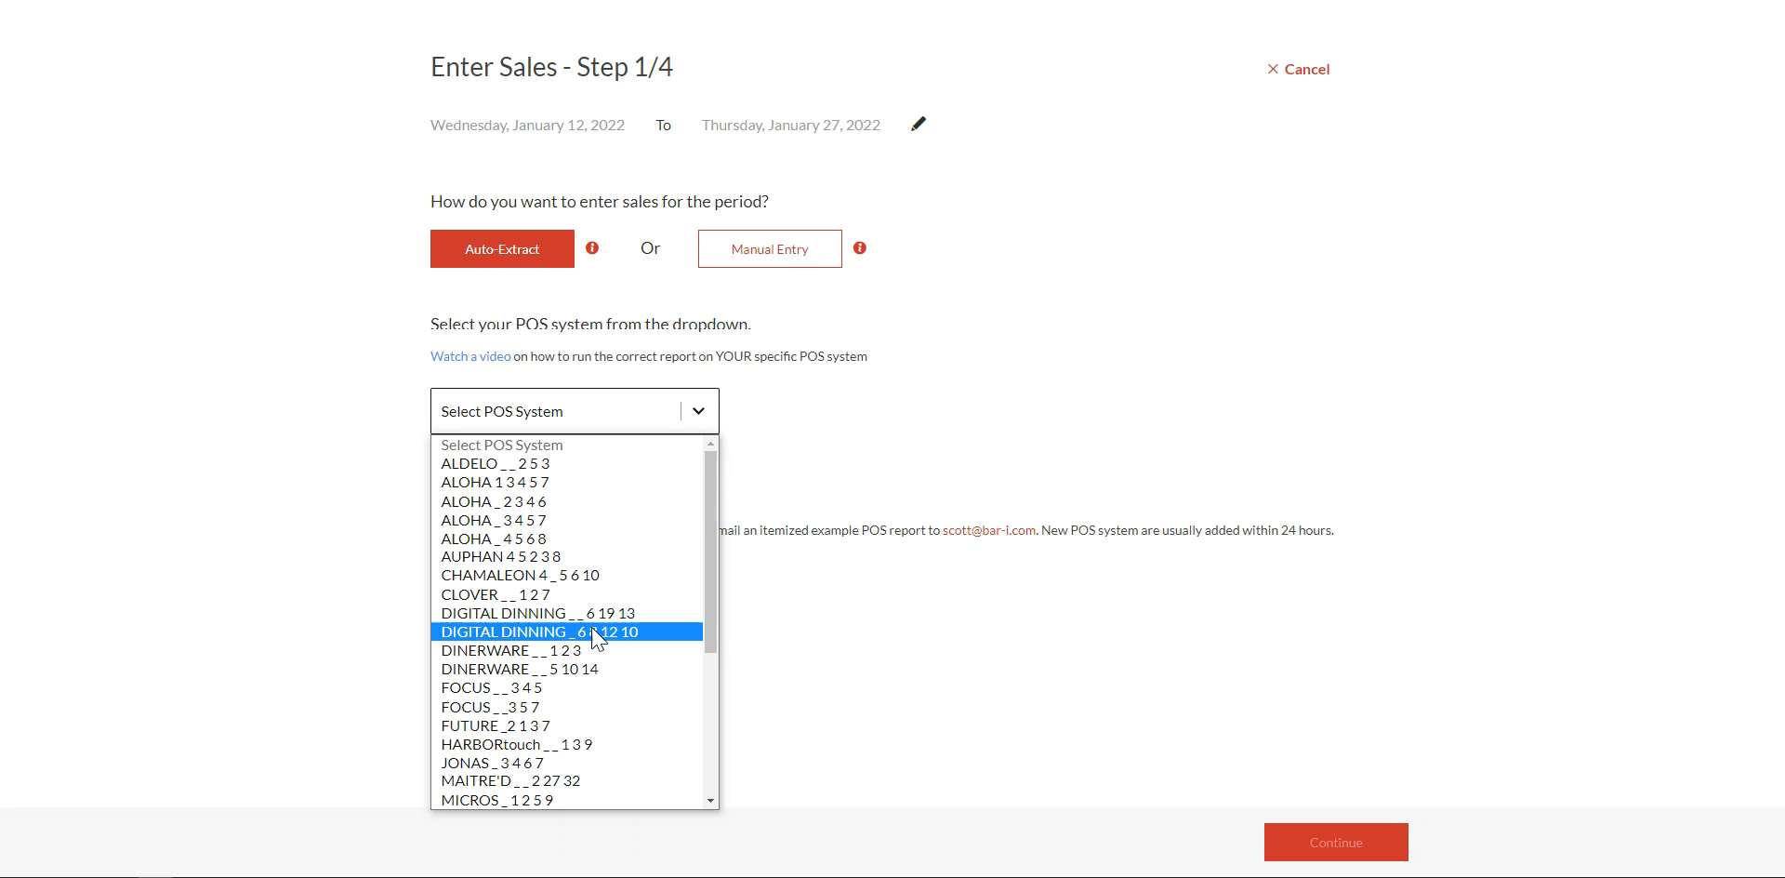
pyautogui.click(492, 690)
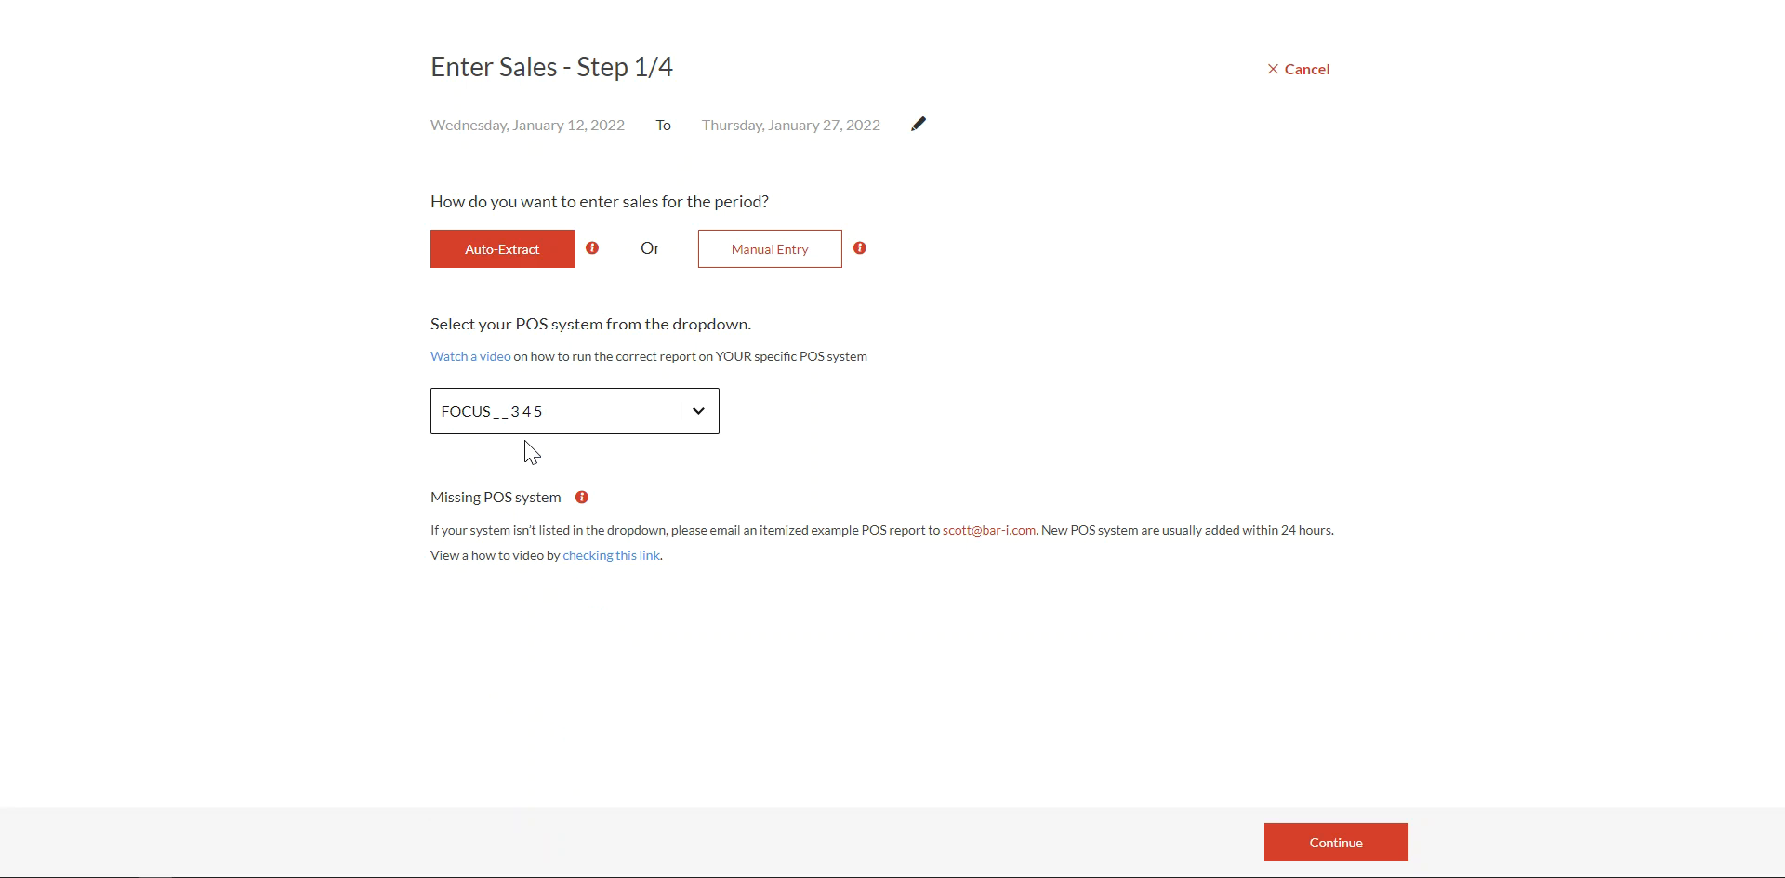
pyautogui.click(1324, 849)
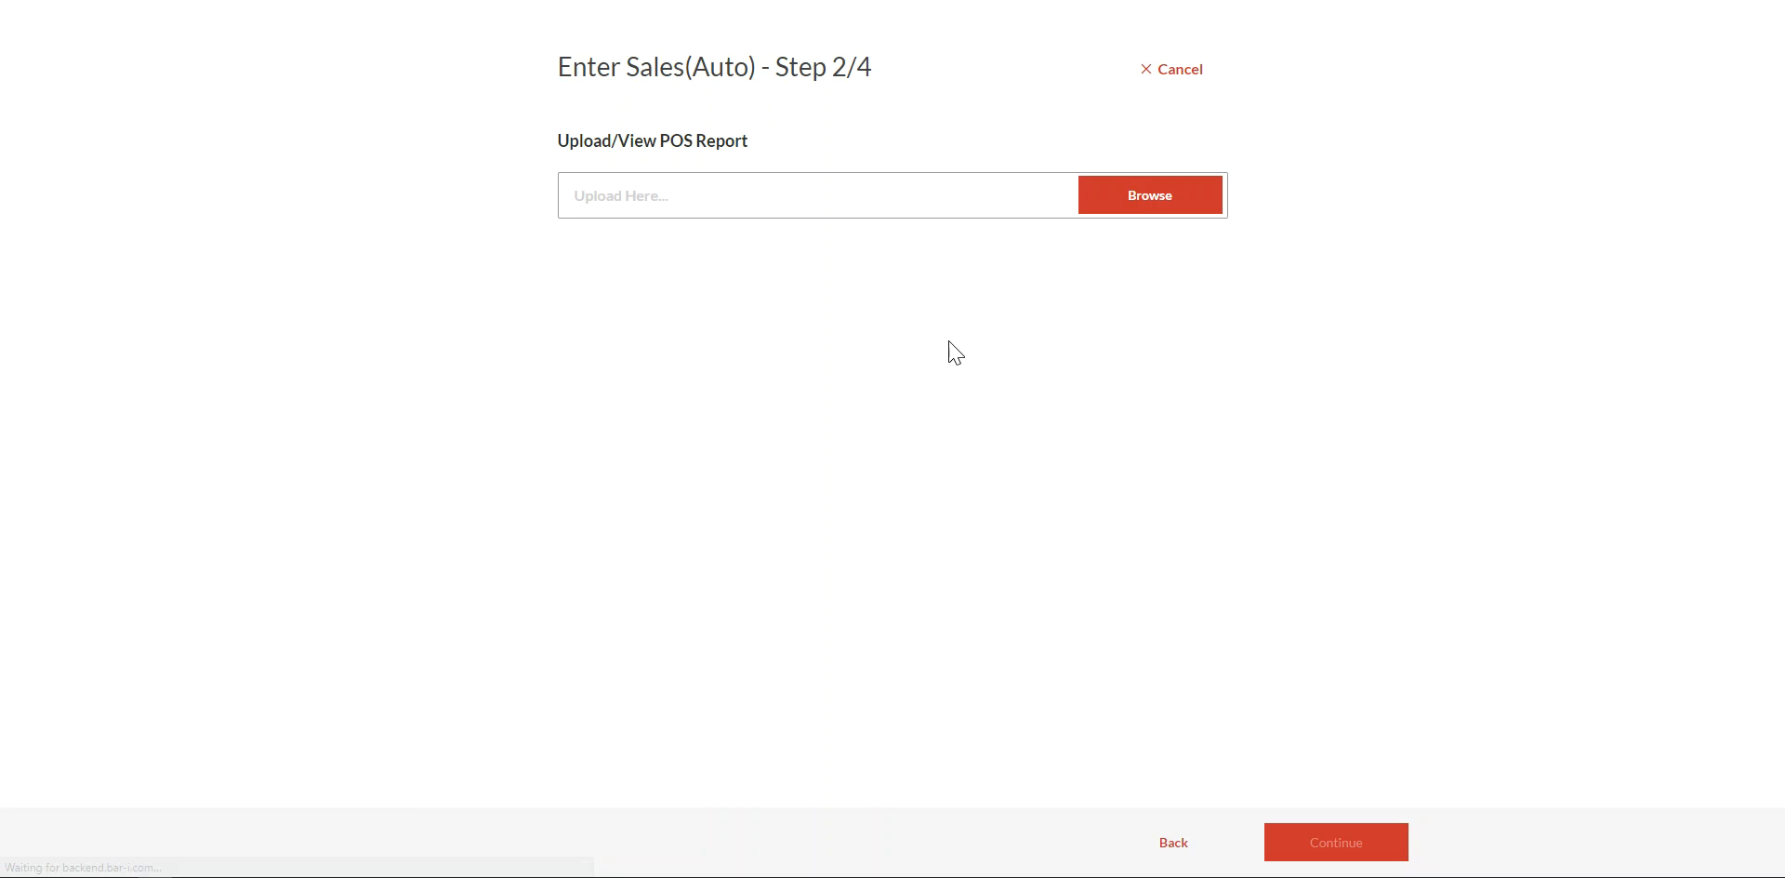
# Upload the POS report "20220119 Route6POS BOOZE BUTTONS ONLY plus 10 for demo.csv" and proceed to category assignment.
pyautogui.click(1147, 194)
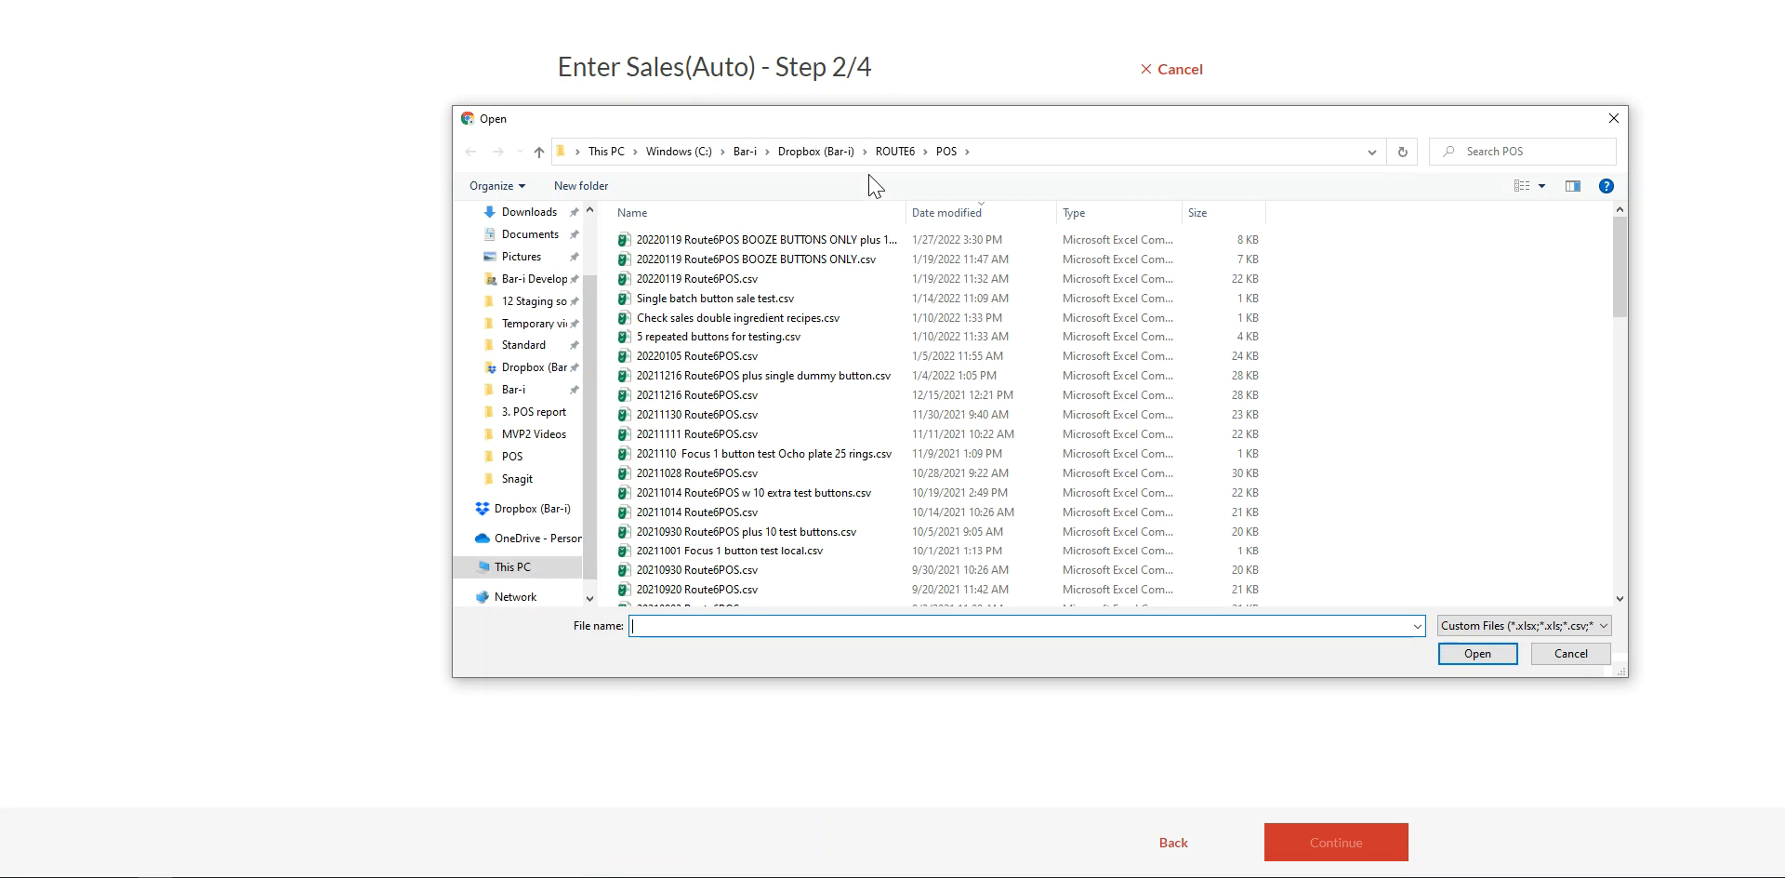
pyautogui.doubleClick(813, 239)
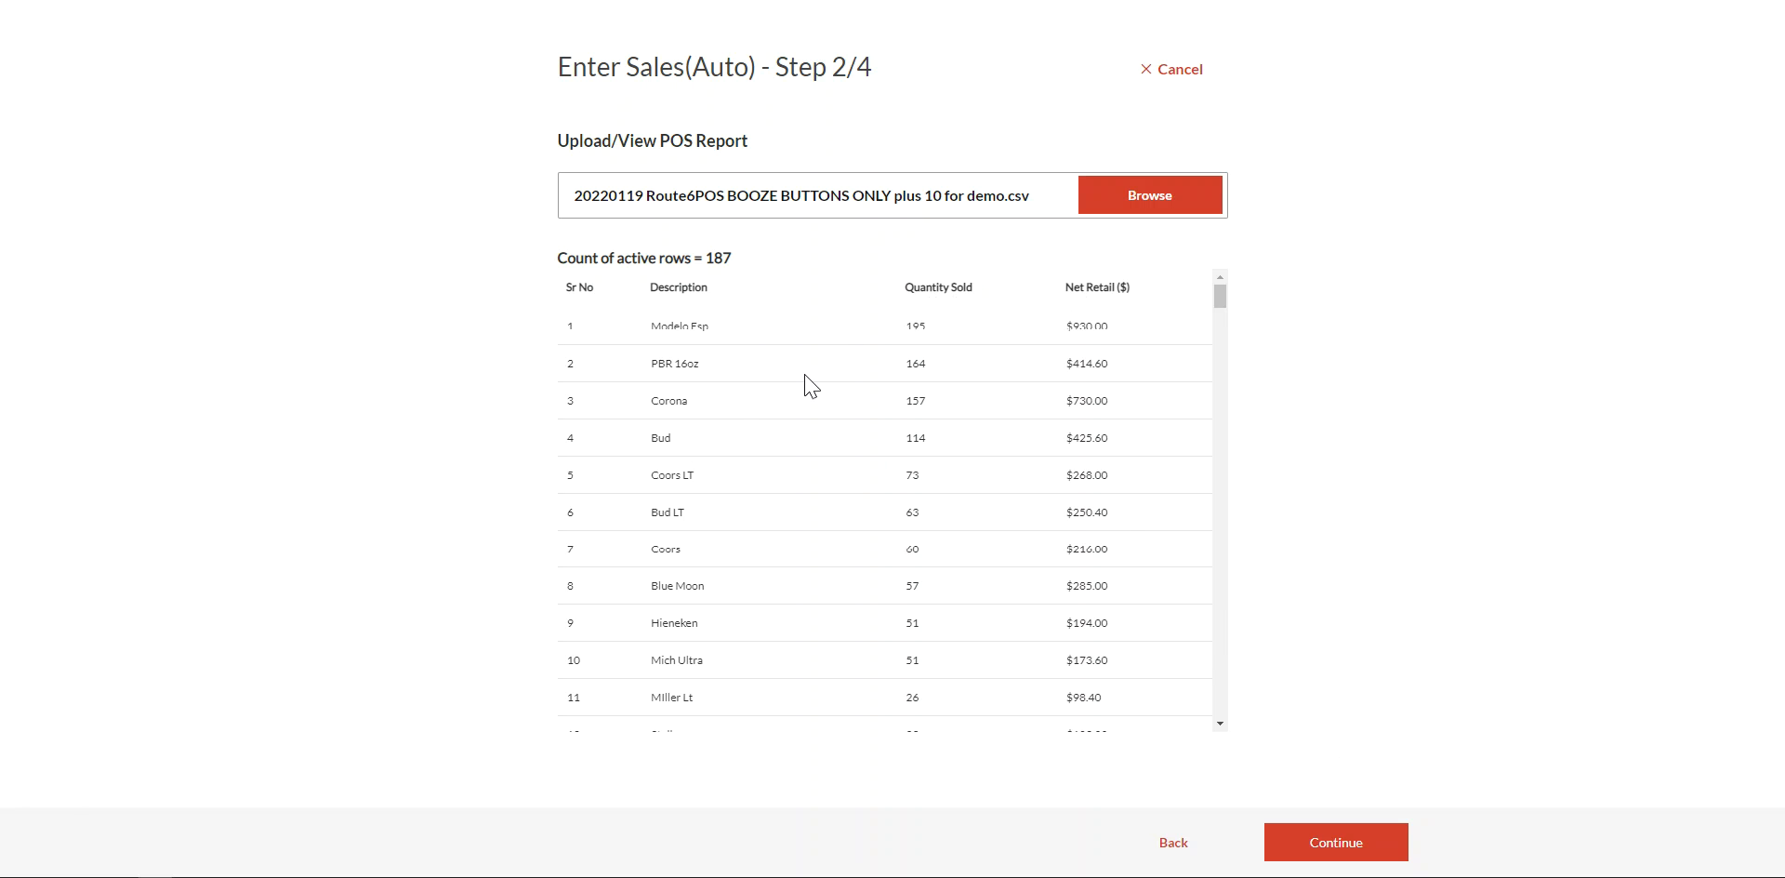
pyautogui.click(1340, 841)
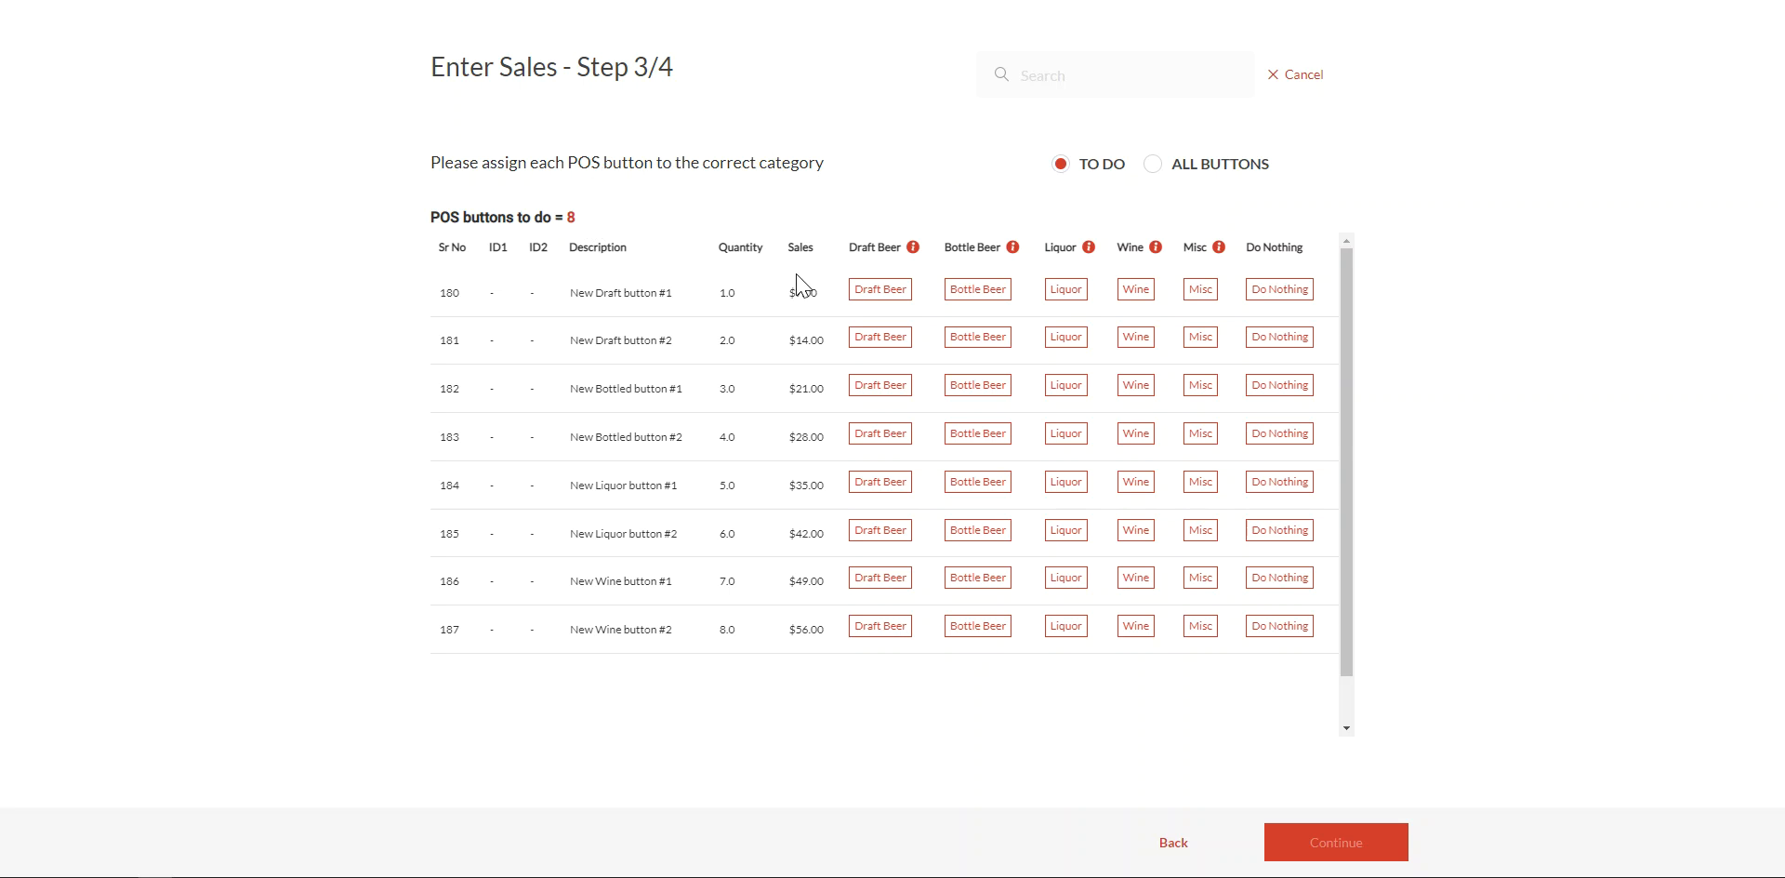
# Review the category assignments of all POS buttons and return to the to-do list.
pyautogui.click(1155, 172)
pyautogui.scroll(-9, 1087, 478)
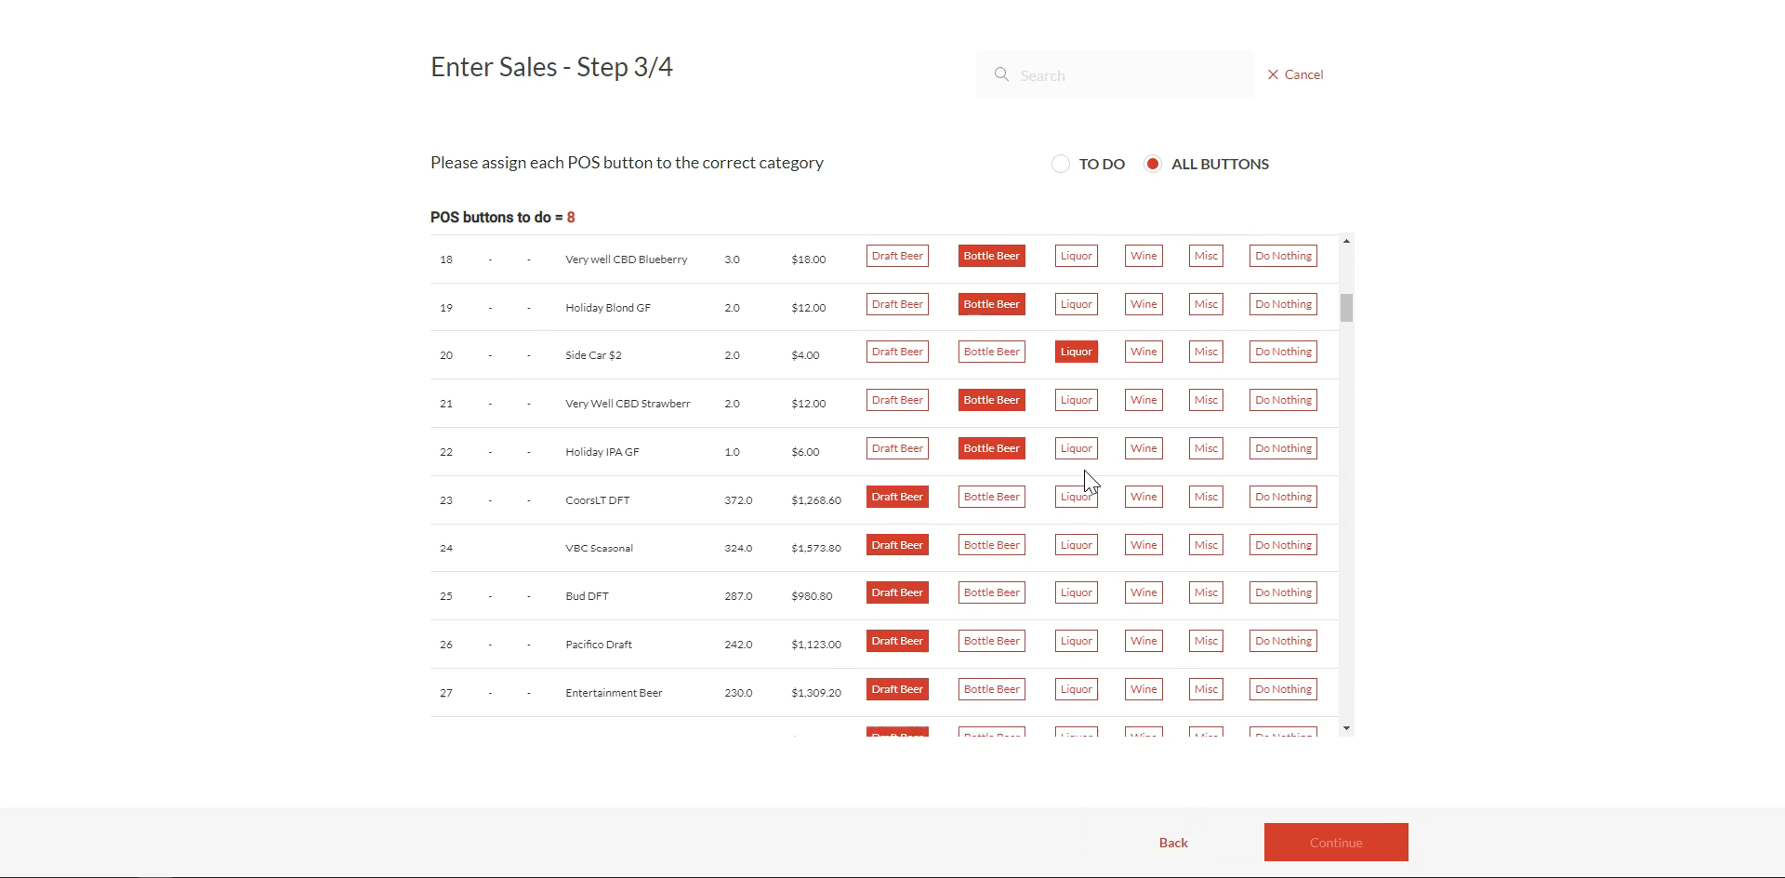
pyautogui.scroll(9, 1090, 479)
pyautogui.click(1060, 167)
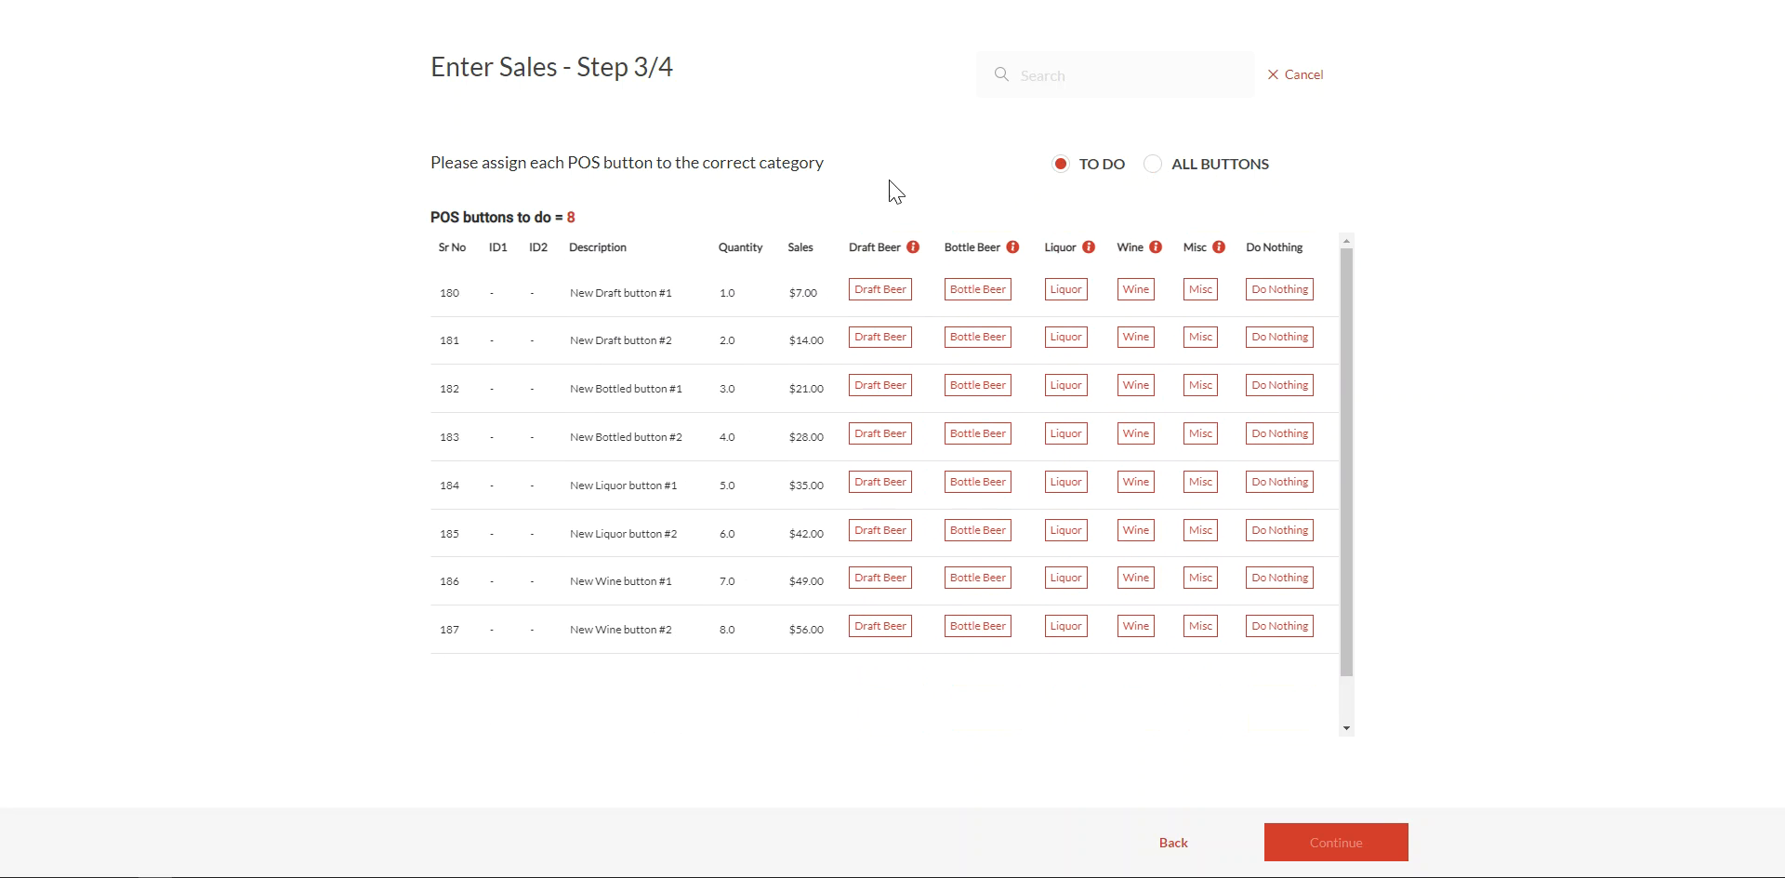
# Assign both new draft buttons to Draft Beer, bottled to Bottle Beer, liquor to Liquor and wine to Wine.
pyautogui.click(952, 290)
pyautogui.click(874, 290)
pyautogui.click(878, 340)
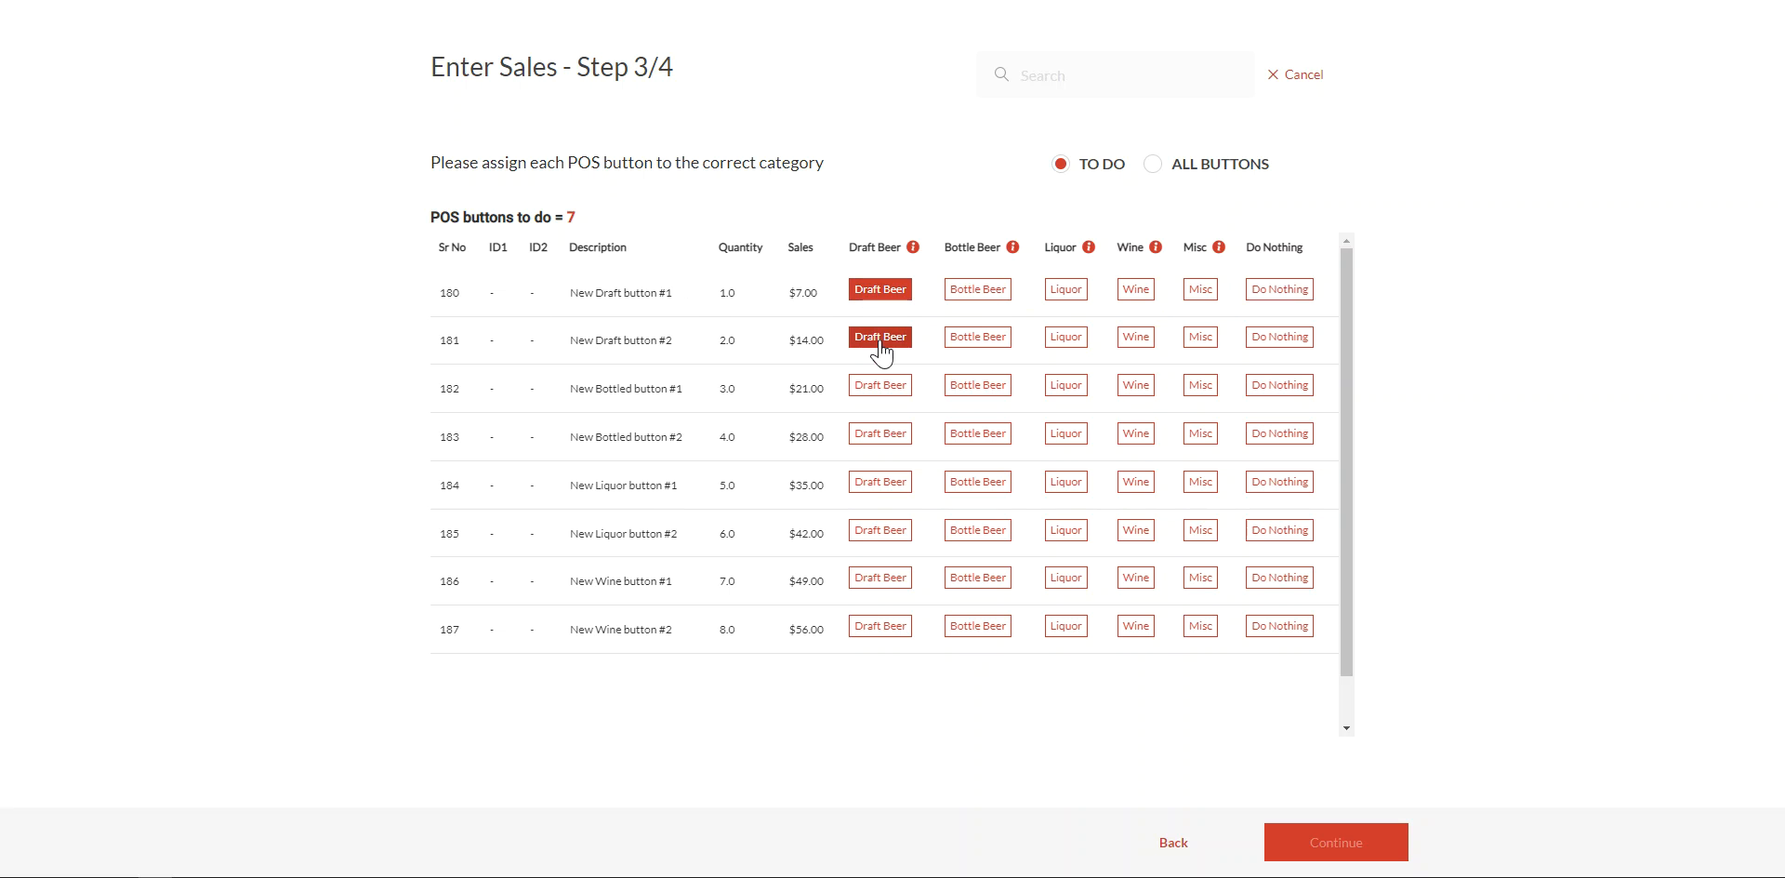
pyautogui.click(974, 387)
pyautogui.click(975, 435)
pyautogui.click(1071, 485)
pyautogui.click(1068, 532)
pyautogui.click(1134, 579)
pyautogui.click(1134, 627)
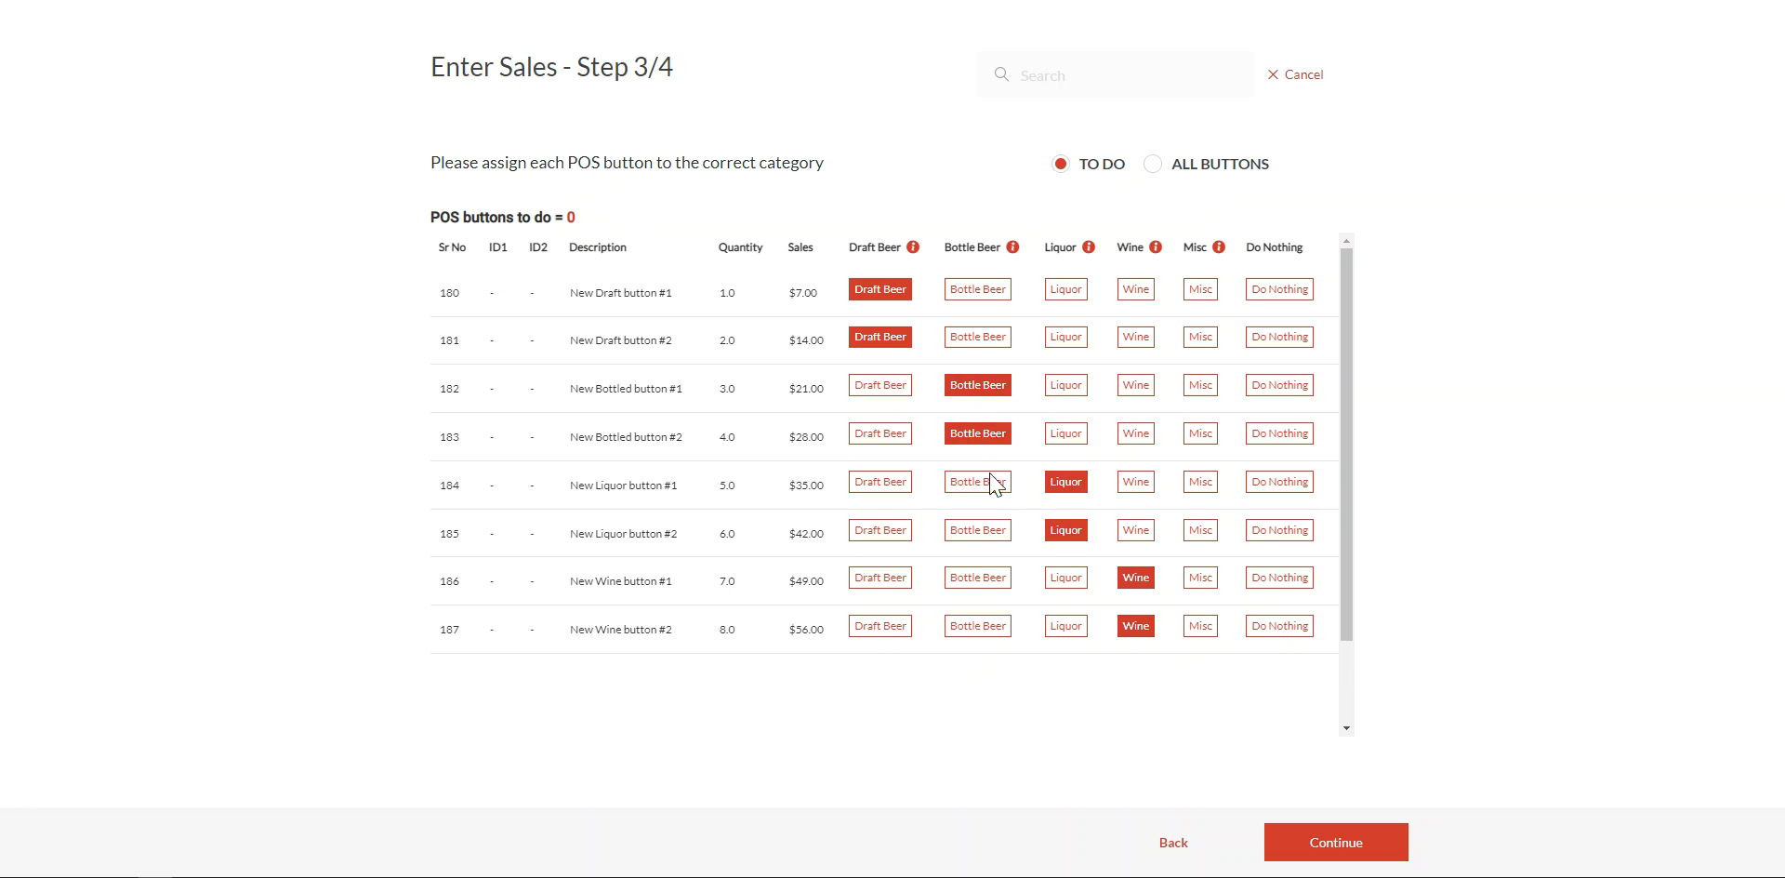
# Confirm the sales by category, finish the sales entry and mark the selected sales report as complete.
pyautogui.click(1386, 846)
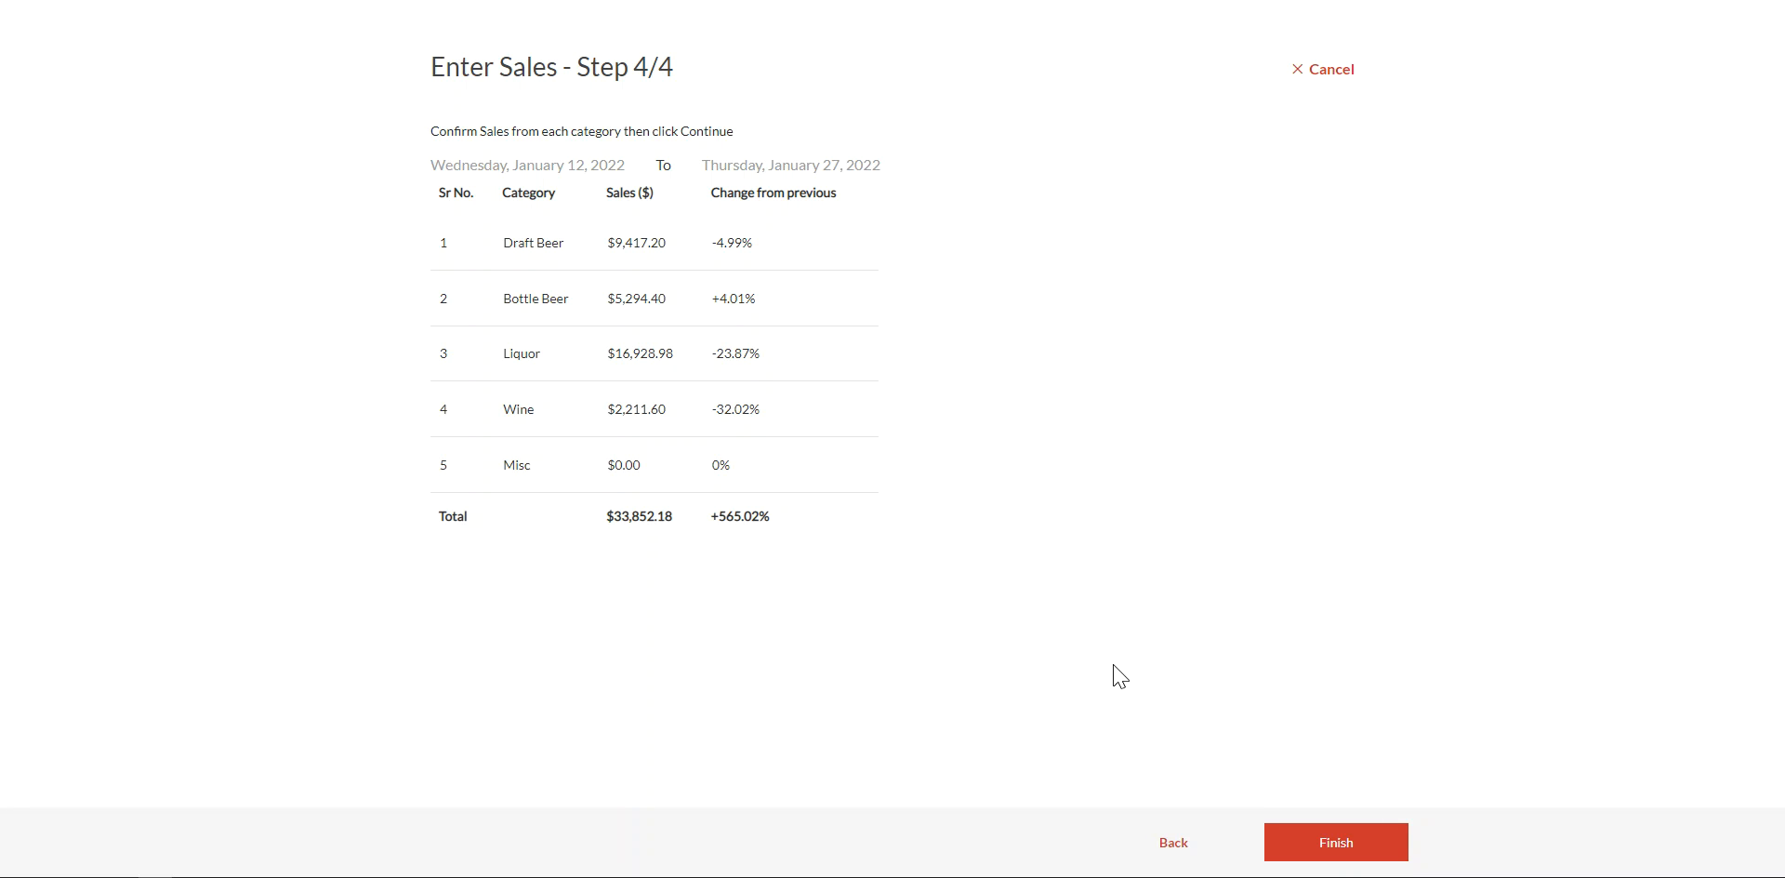
pyautogui.click(1337, 843)
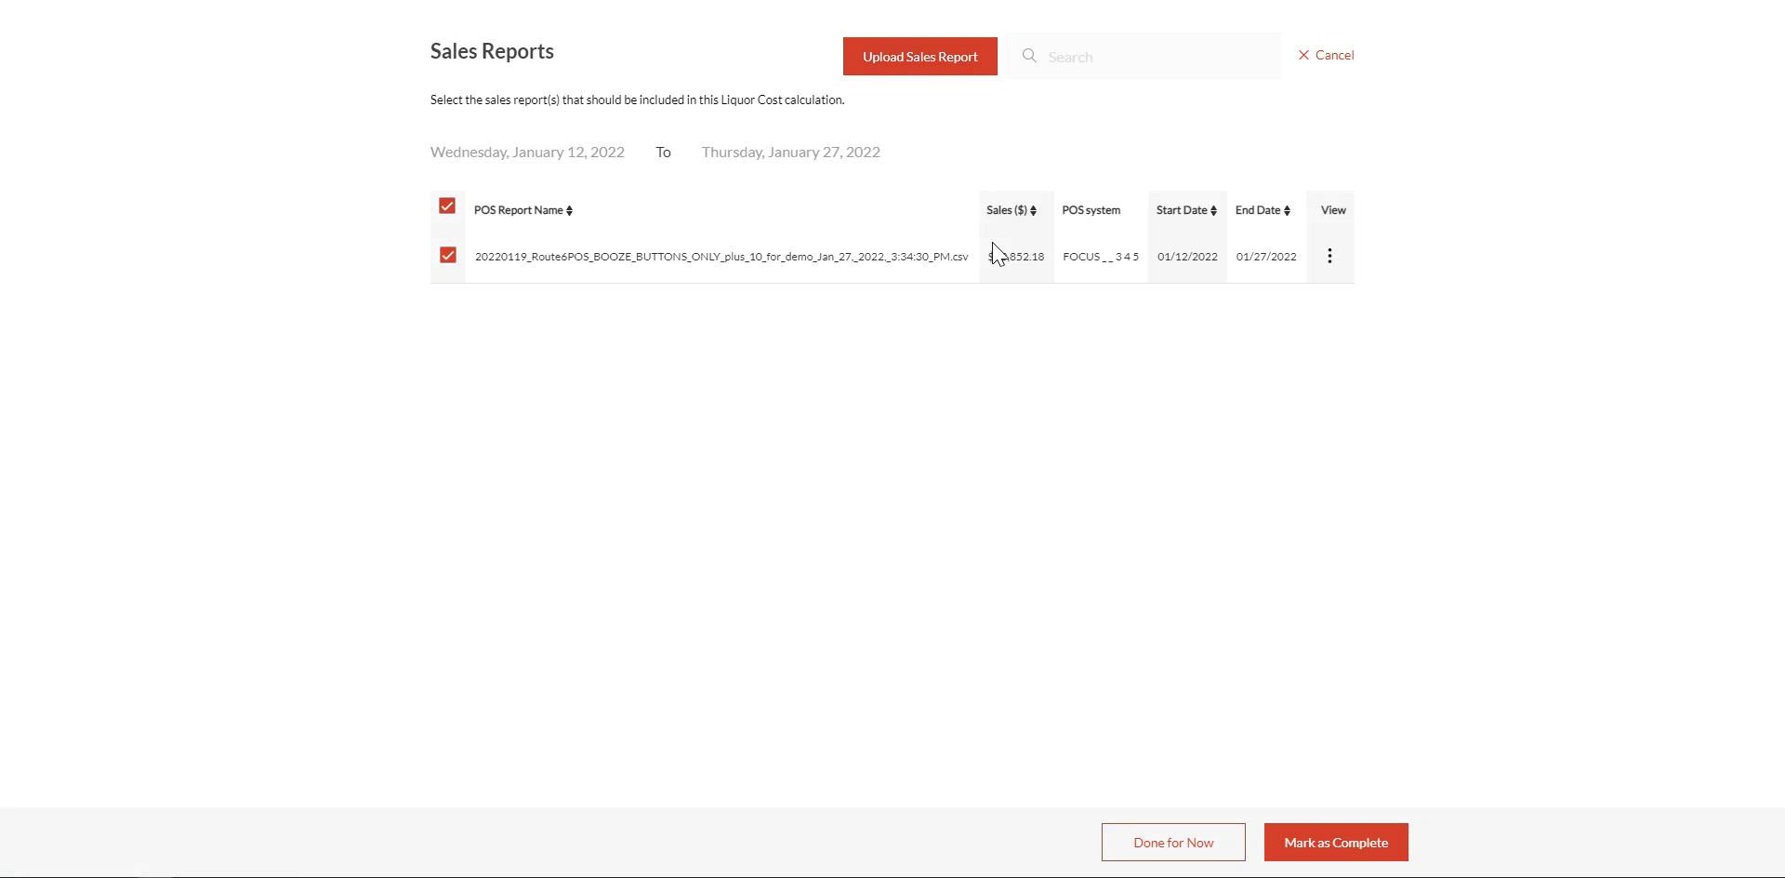
pyautogui.click(1335, 844)
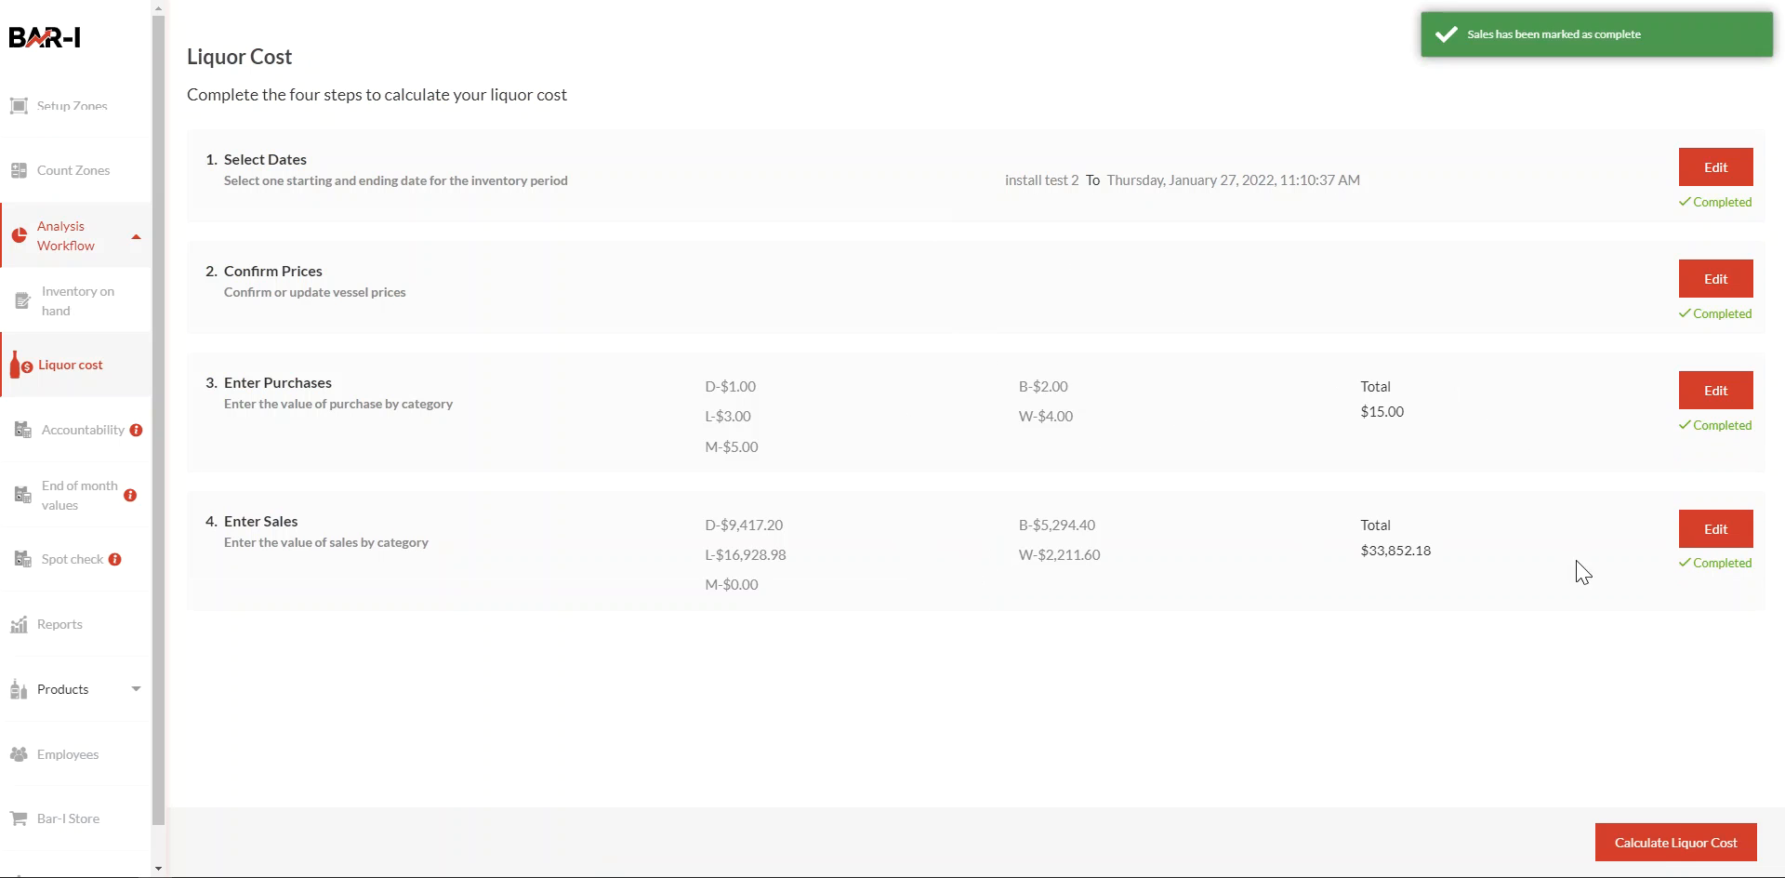
# Calculate the liquor cost, overwriting the existing report for the same period.
pyautogui.click(1670, 843)
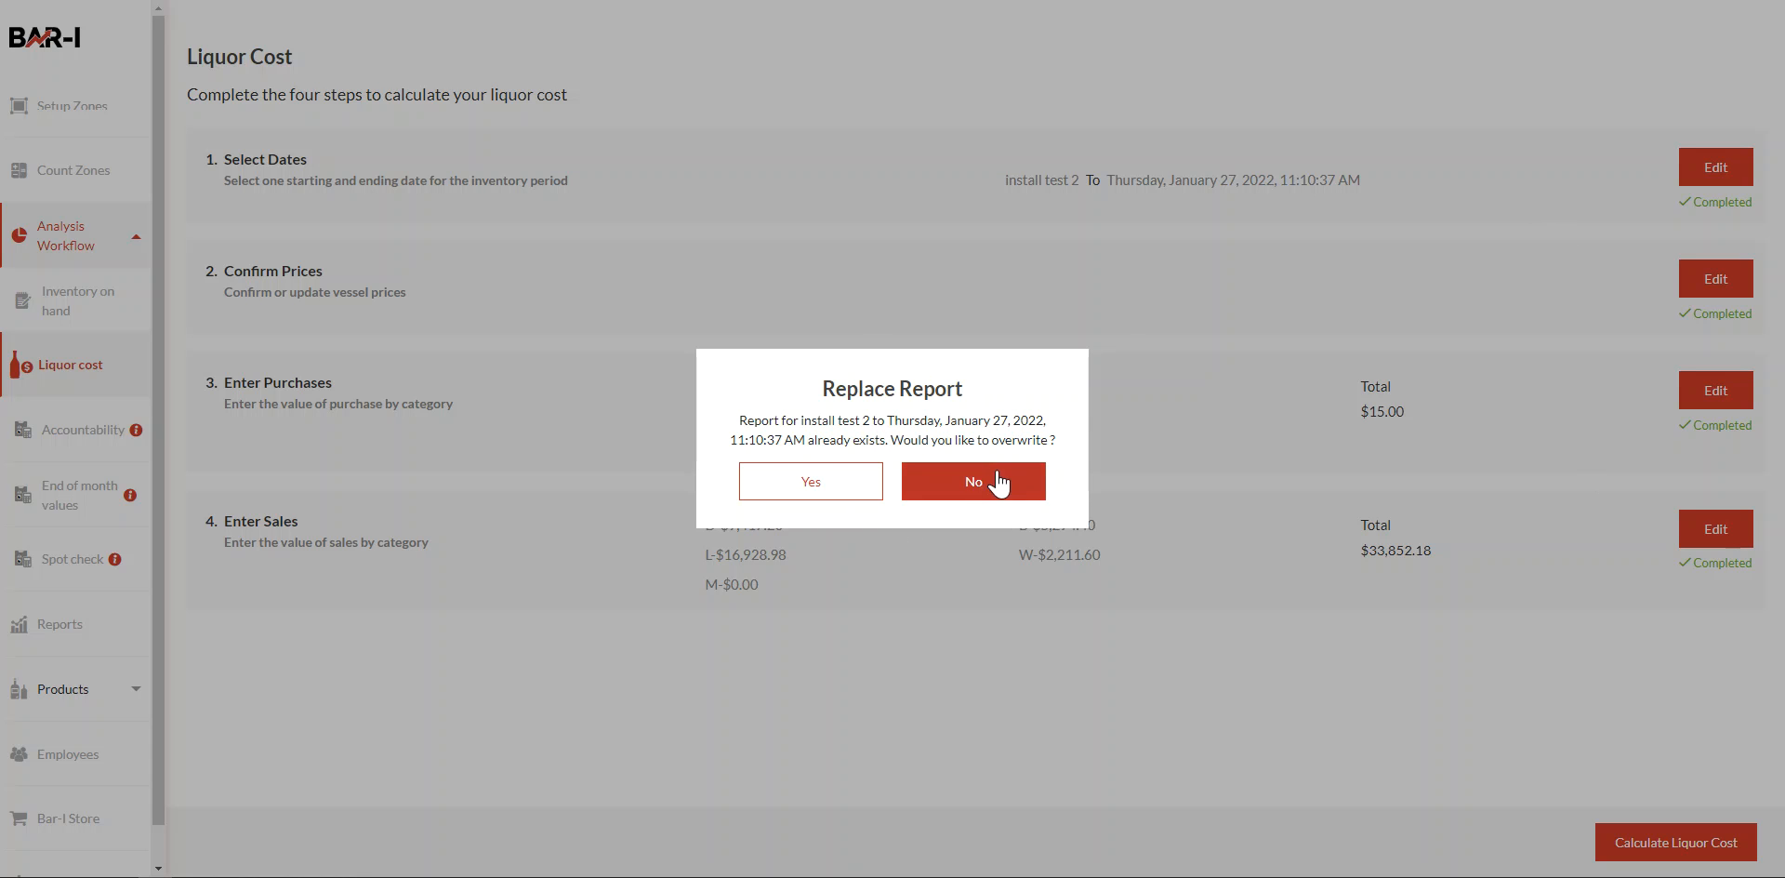
pyautogui.click(786, 484)
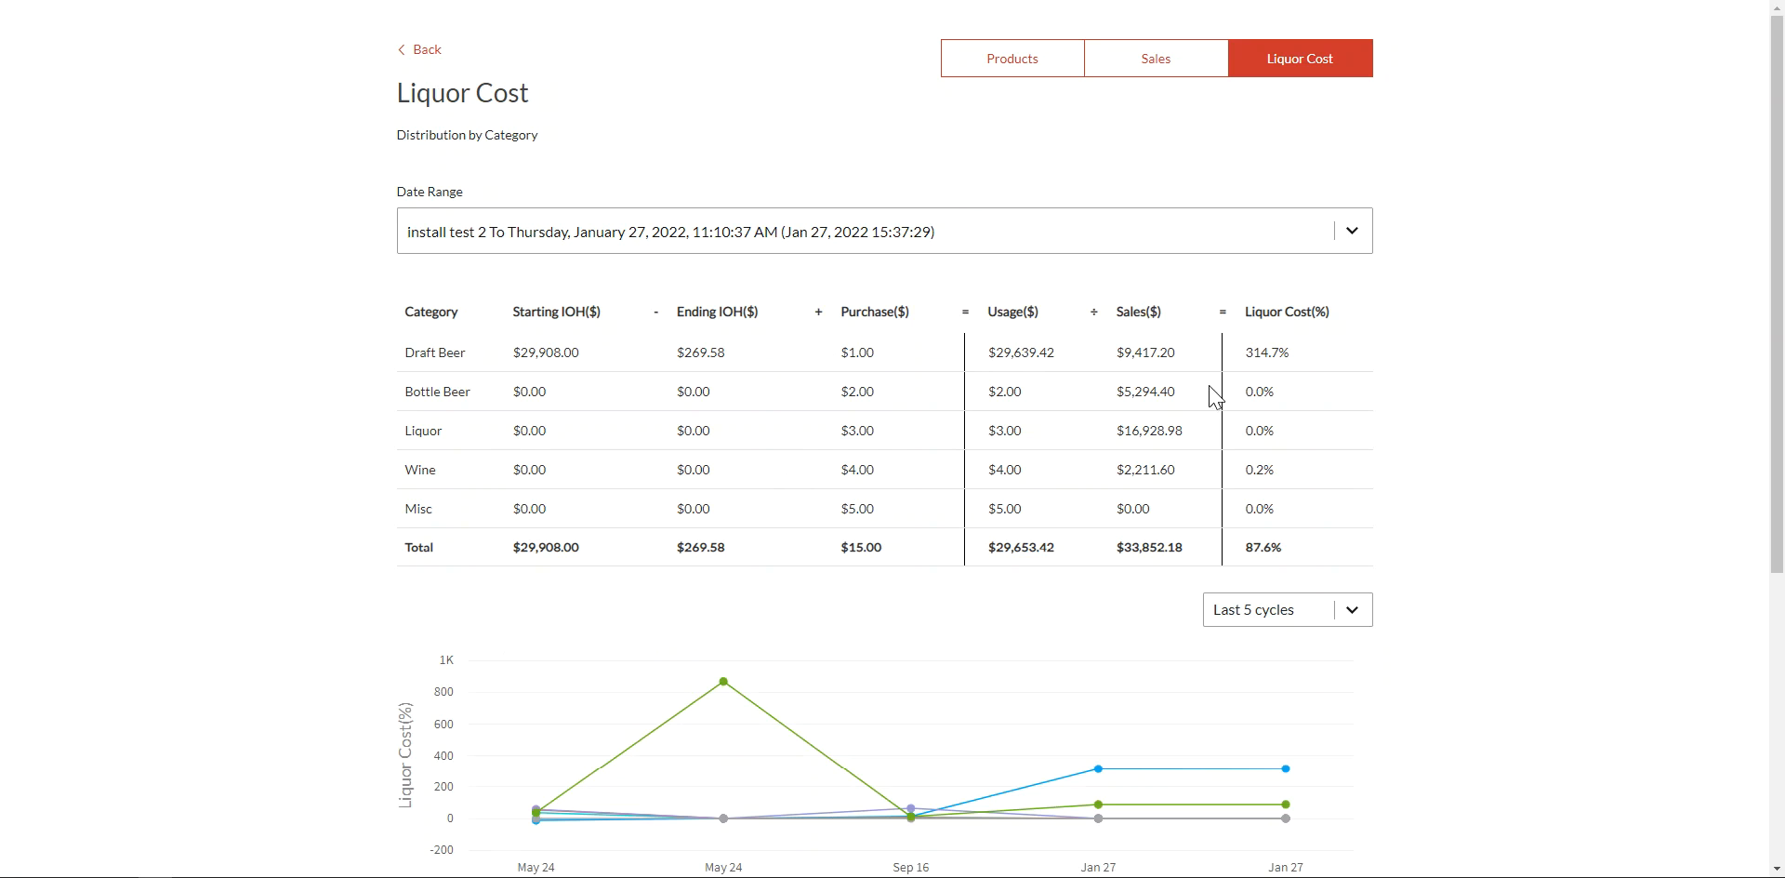
# Examine the liquor cost report's distribution by category, the trend chart and the category change table.
pyautogui.scroll(-2, 942, 483)
pyautogui.scroll(2, 1295, 598)
pyautogui.scroll(-2, 793, 391)
pyautogui.scroll(2, 793, 441)
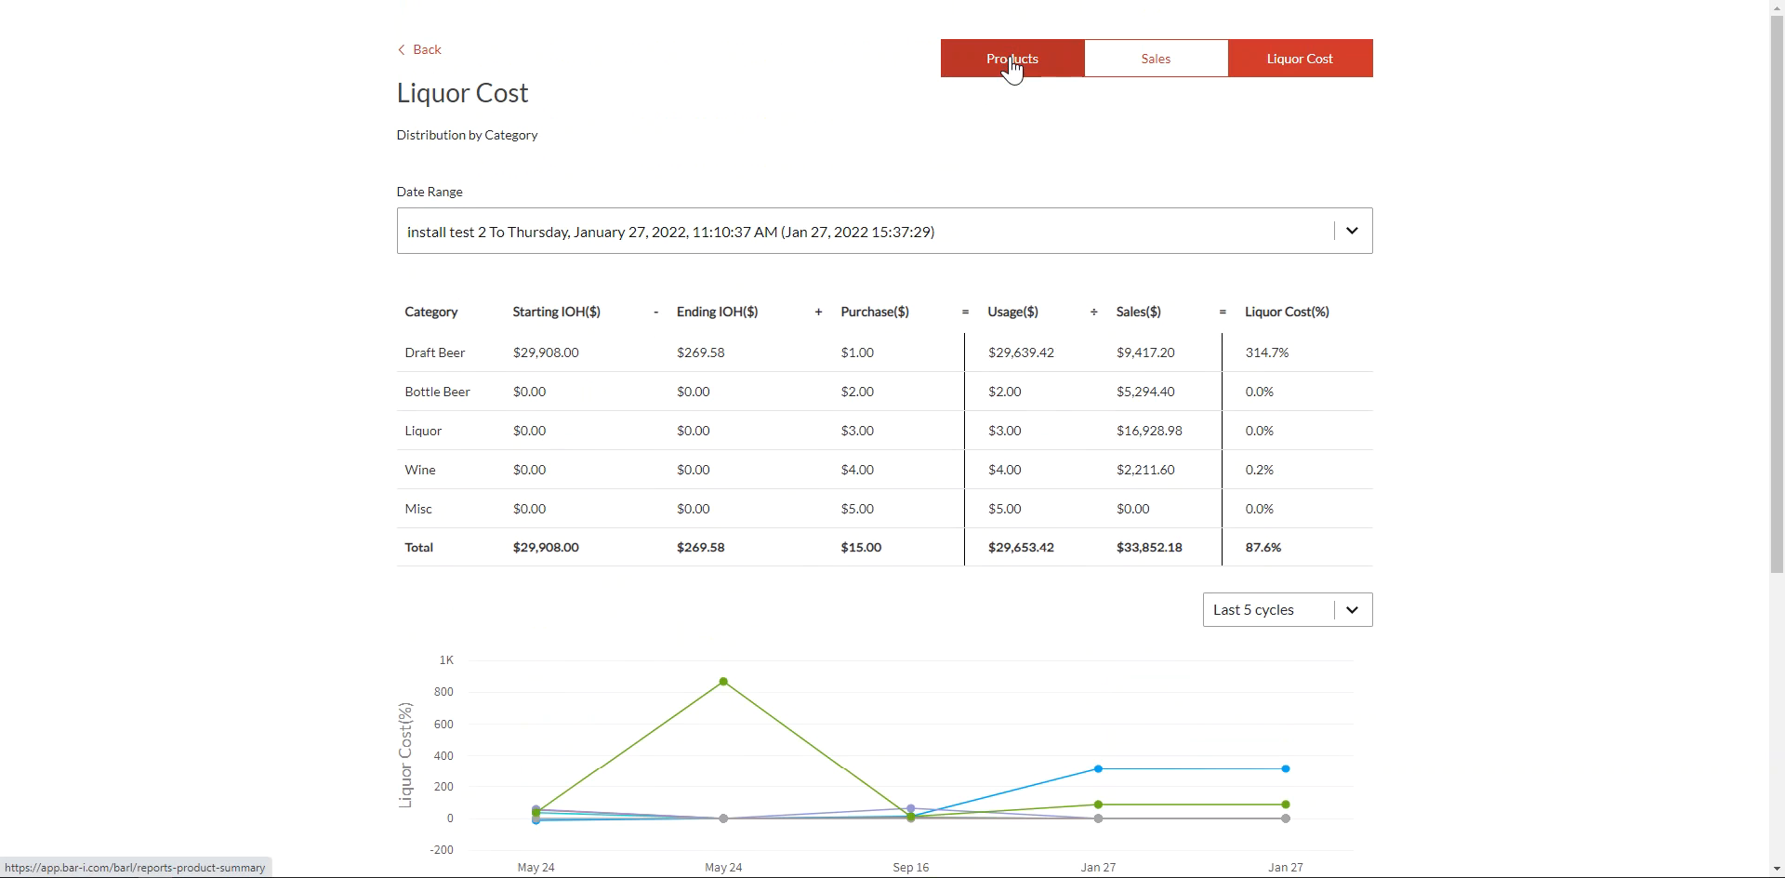
pyautogui.scroll(-5, 1411, 597)
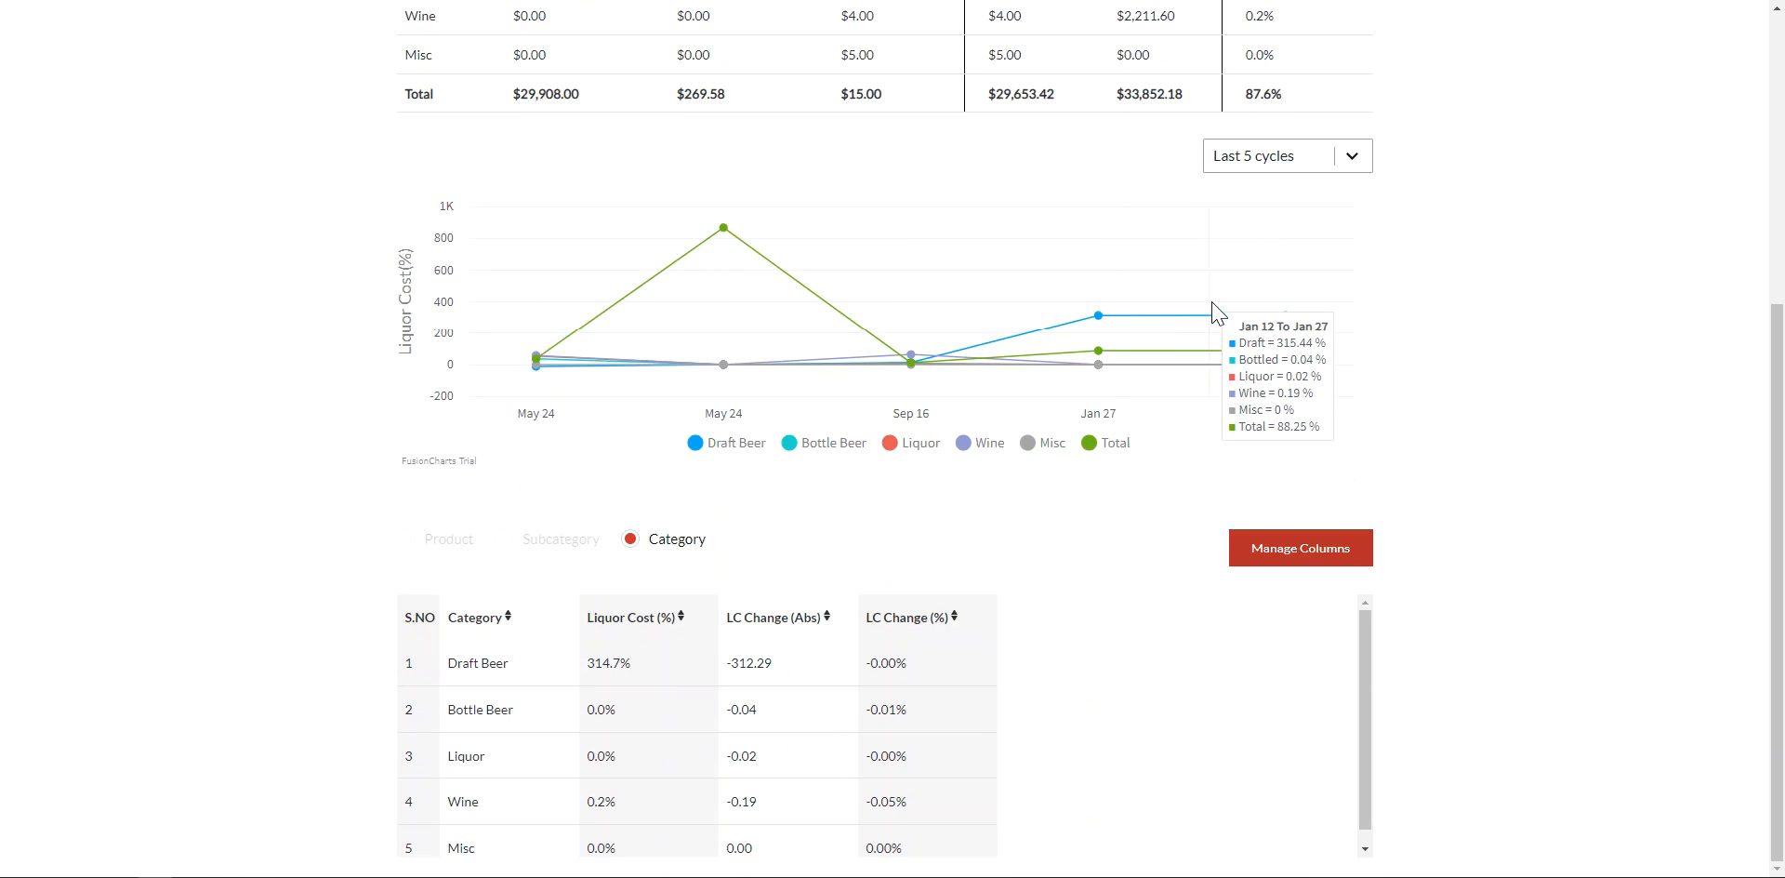
pyautogui.scroll(-1, 1302, 737)
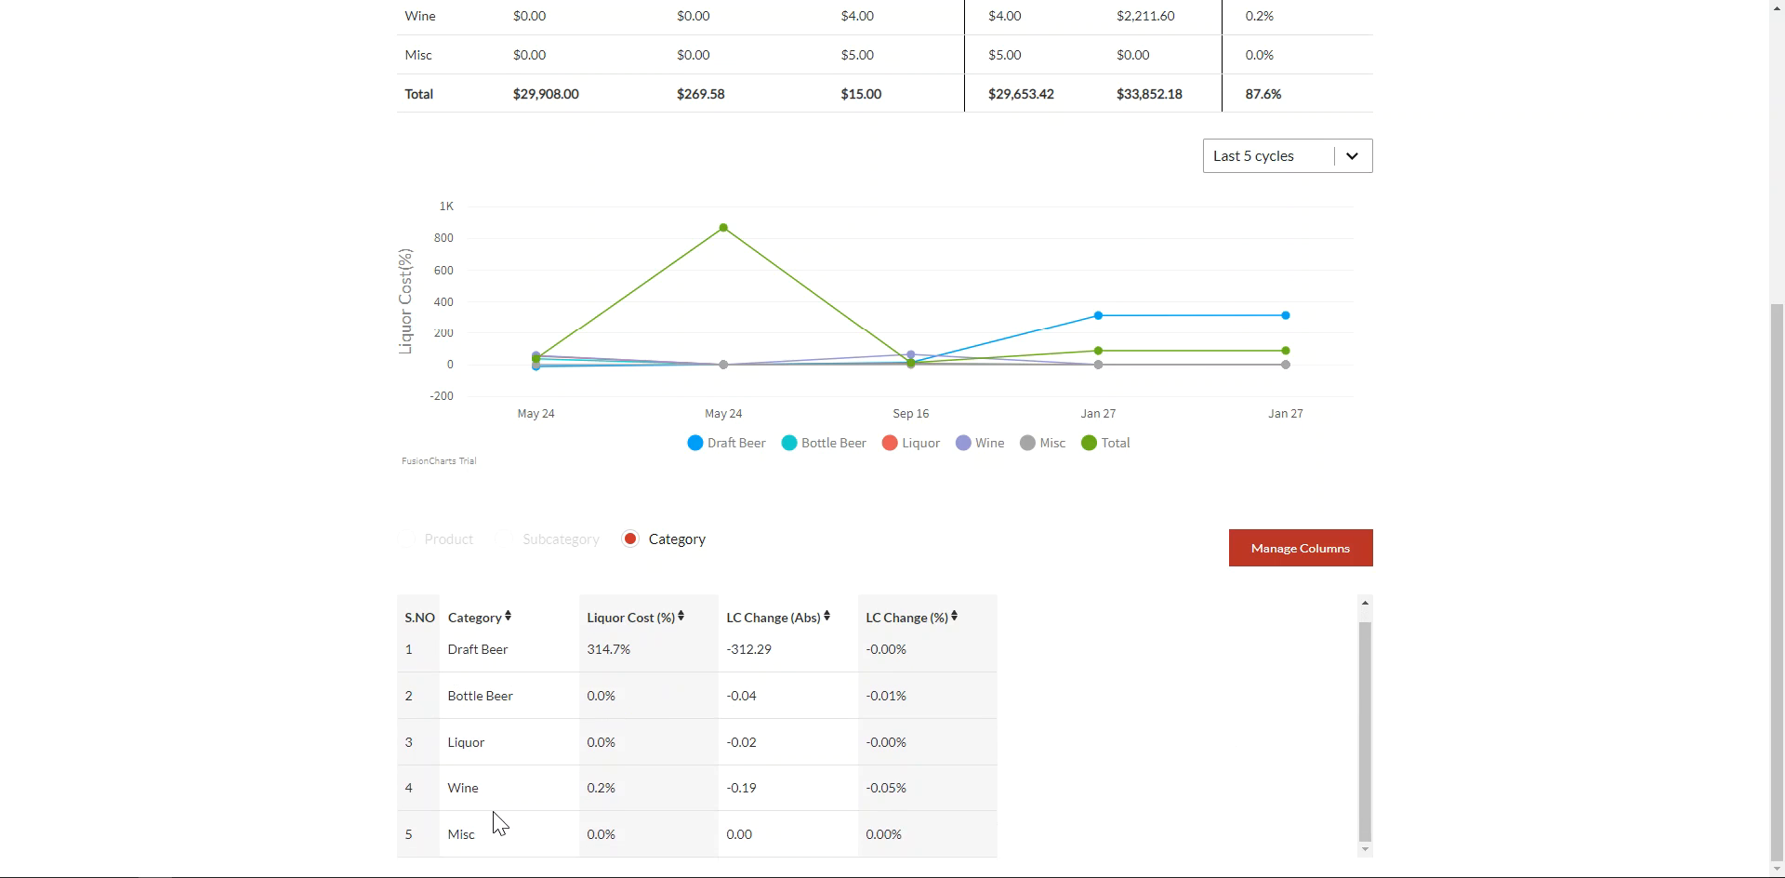
pyautogui.scroll(5, 1705, 442)
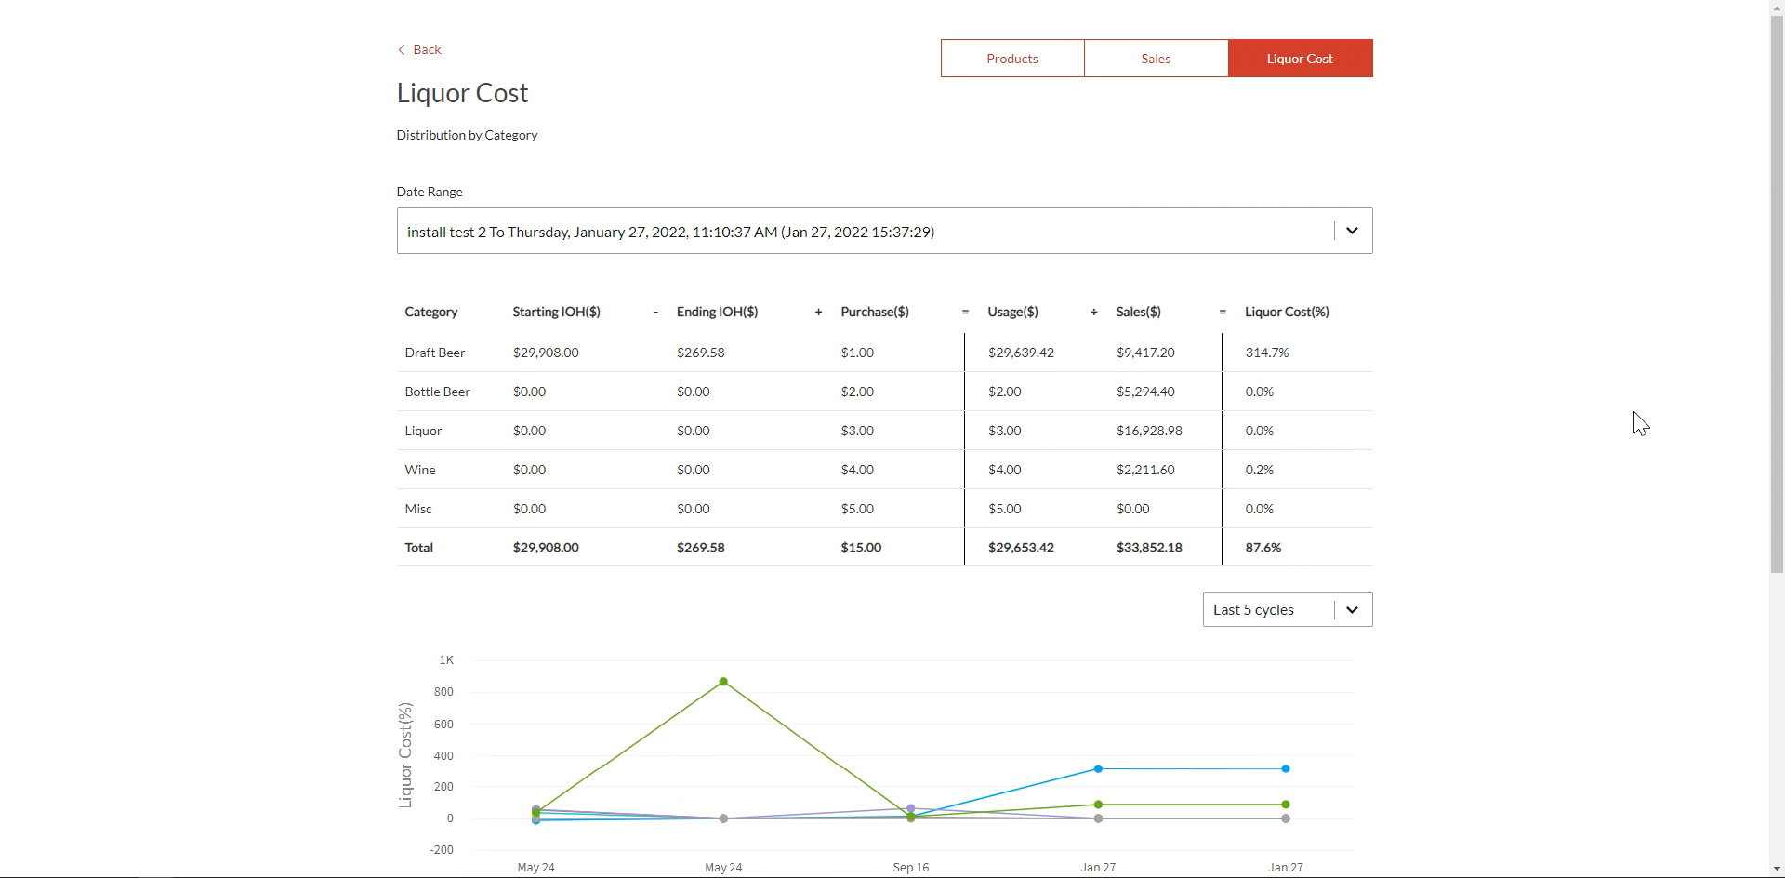